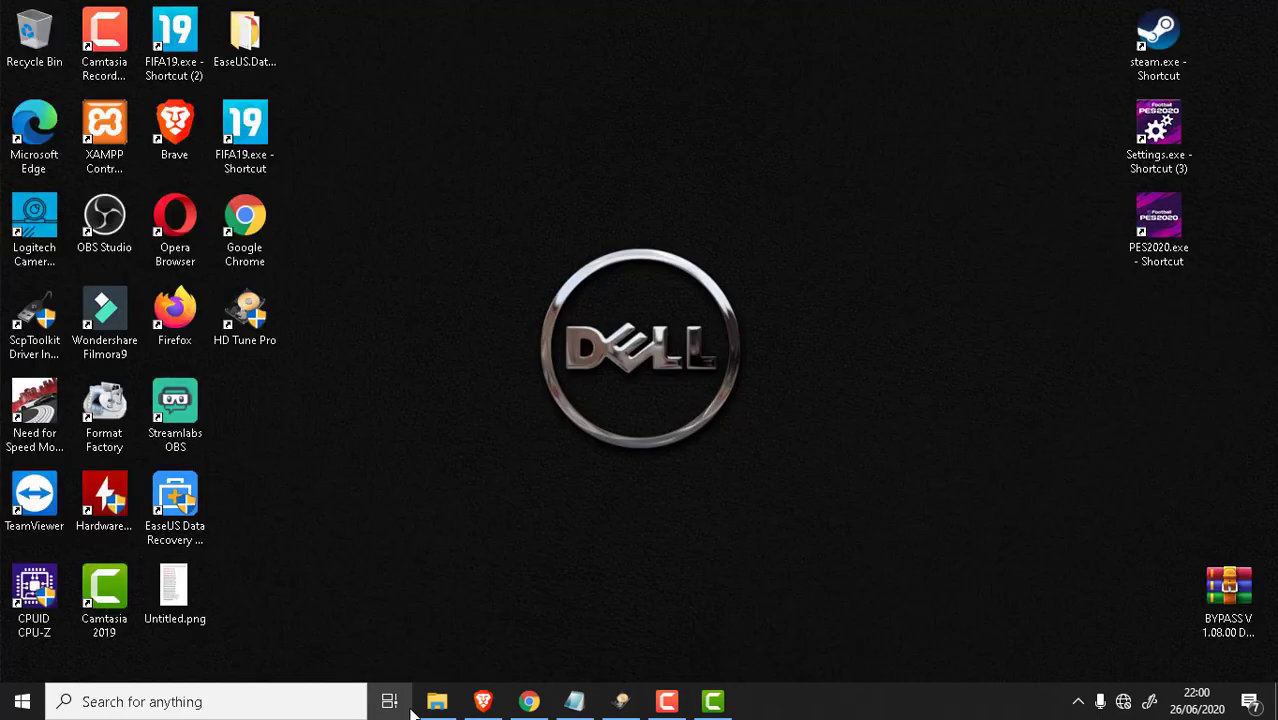
Bring up the File Explorer window showing Local Disk (D:)
{"action": "left_click", "coordinate": [392, 703]}
{"action": "left_click", "coordinate": [440, 705]}
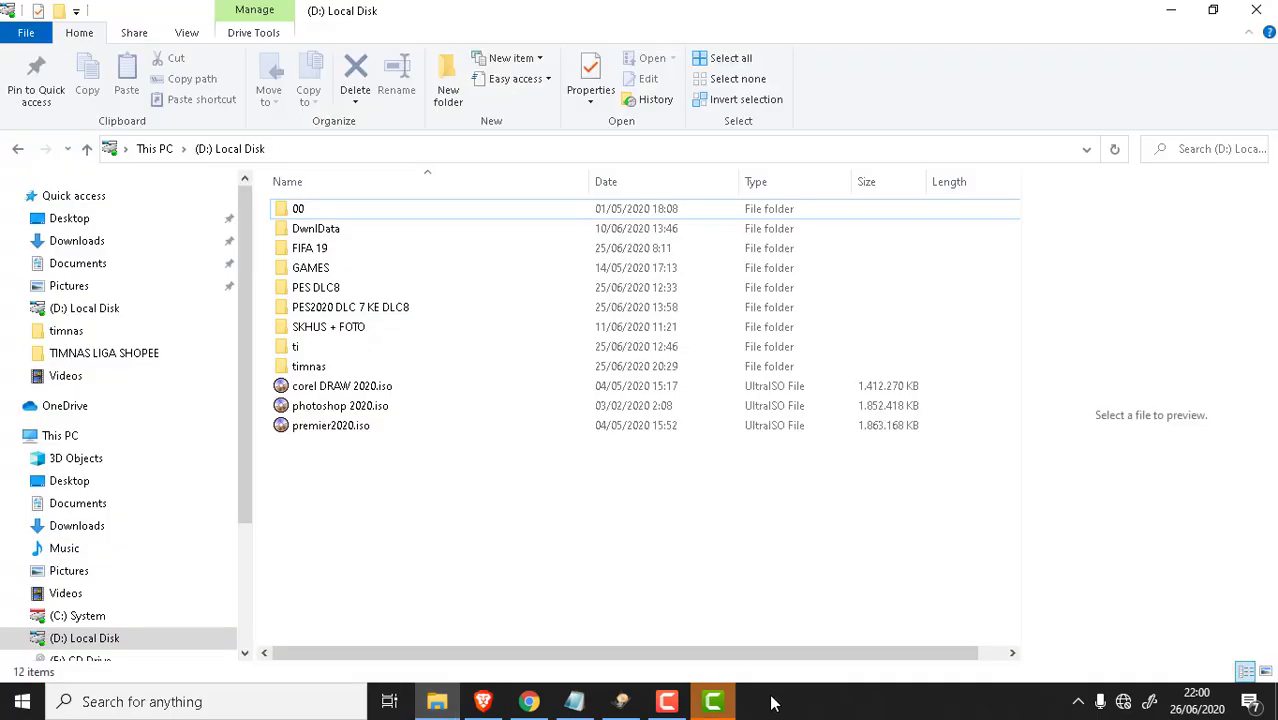
{"action": "left_click", "coordinate": [708, 706]}
{"action": "left_click", "coordinate": [708, 706]}
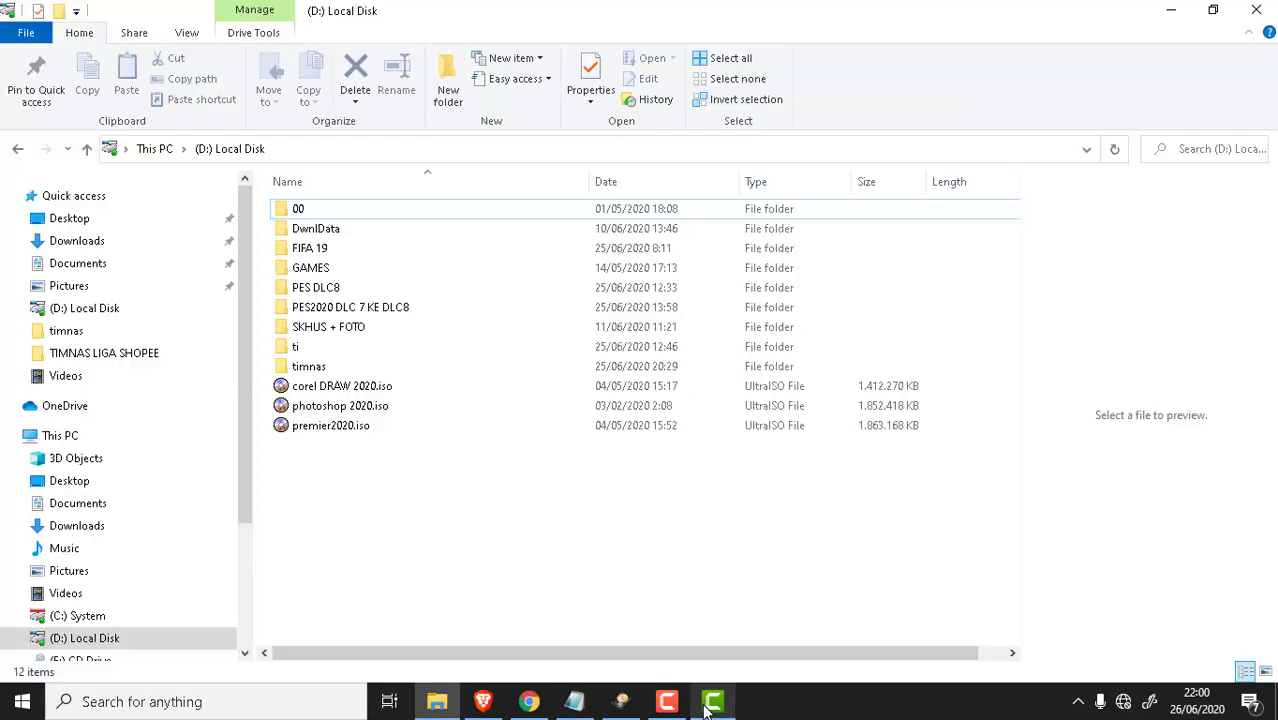
{"action": "left_click", "coordinate": [668, 706]}
{"action": "left_click", "coordinate": [668, 706]}
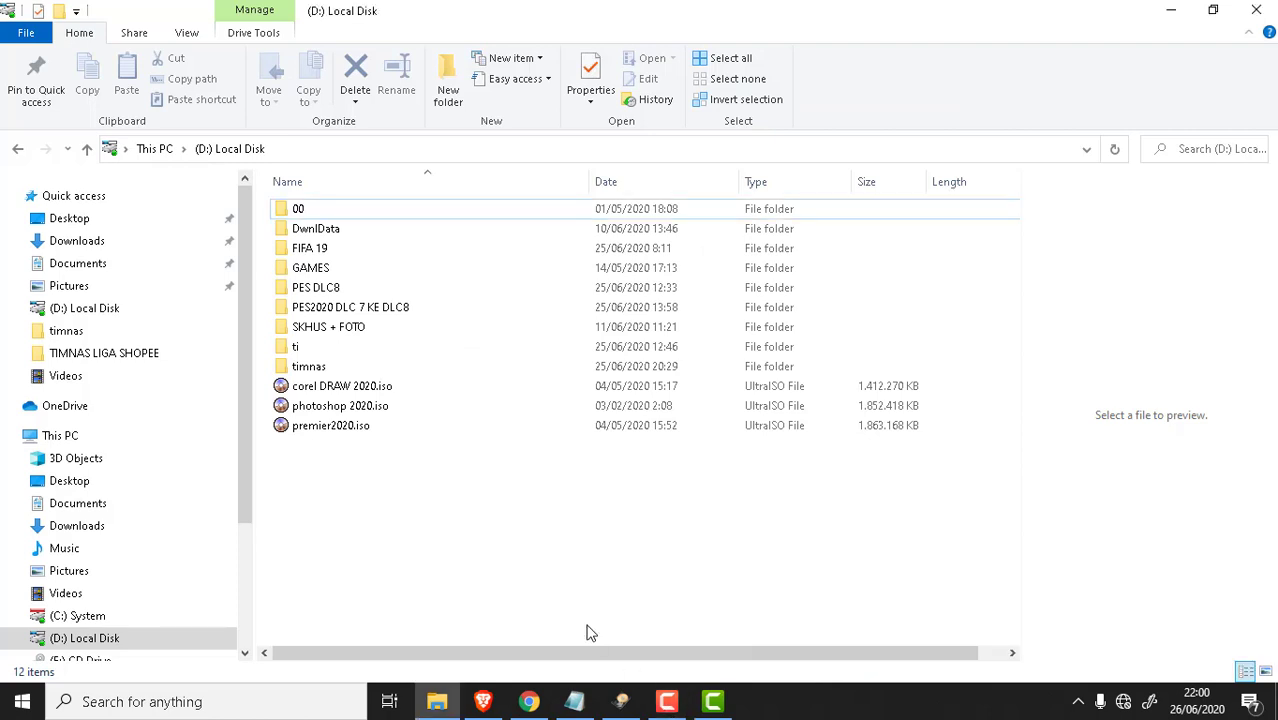
Mount premier2020.iso from Local Disk (D:) by opening it with Windows Explorer
{"action": "left_click", "coordinate": [325, 425]}
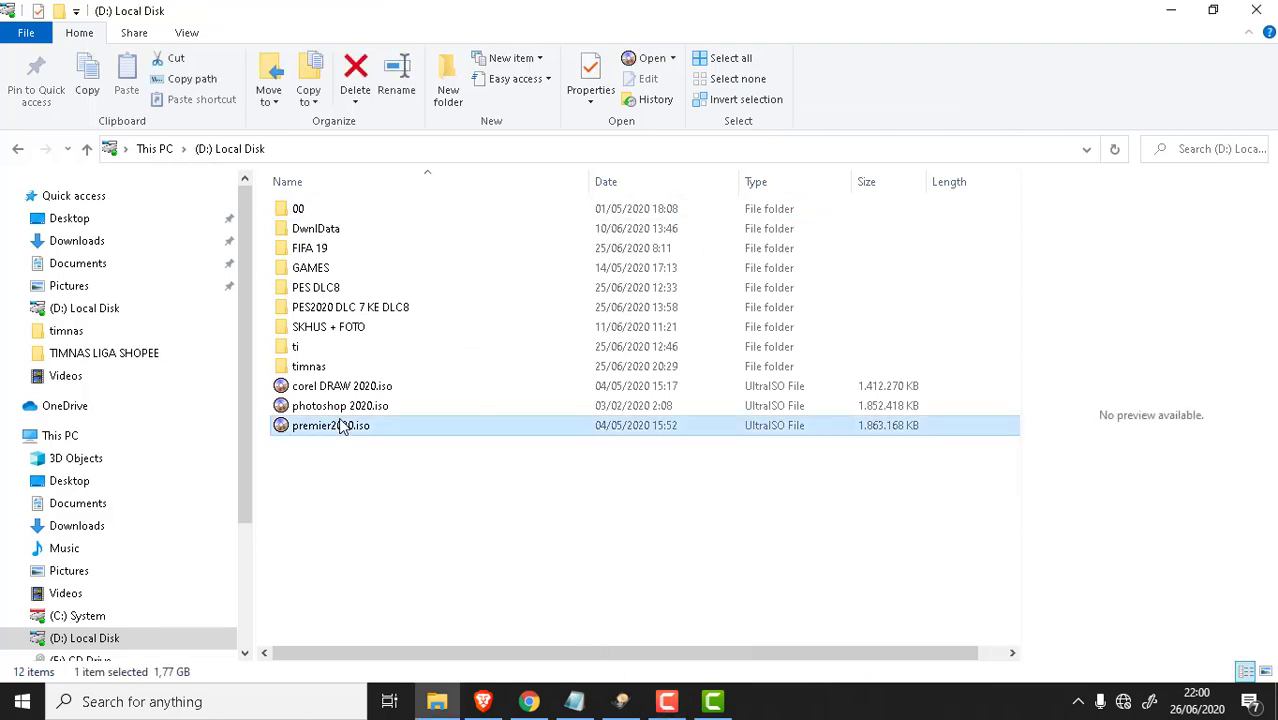
{"action": "right_click", "coordinate": [323, 430]}
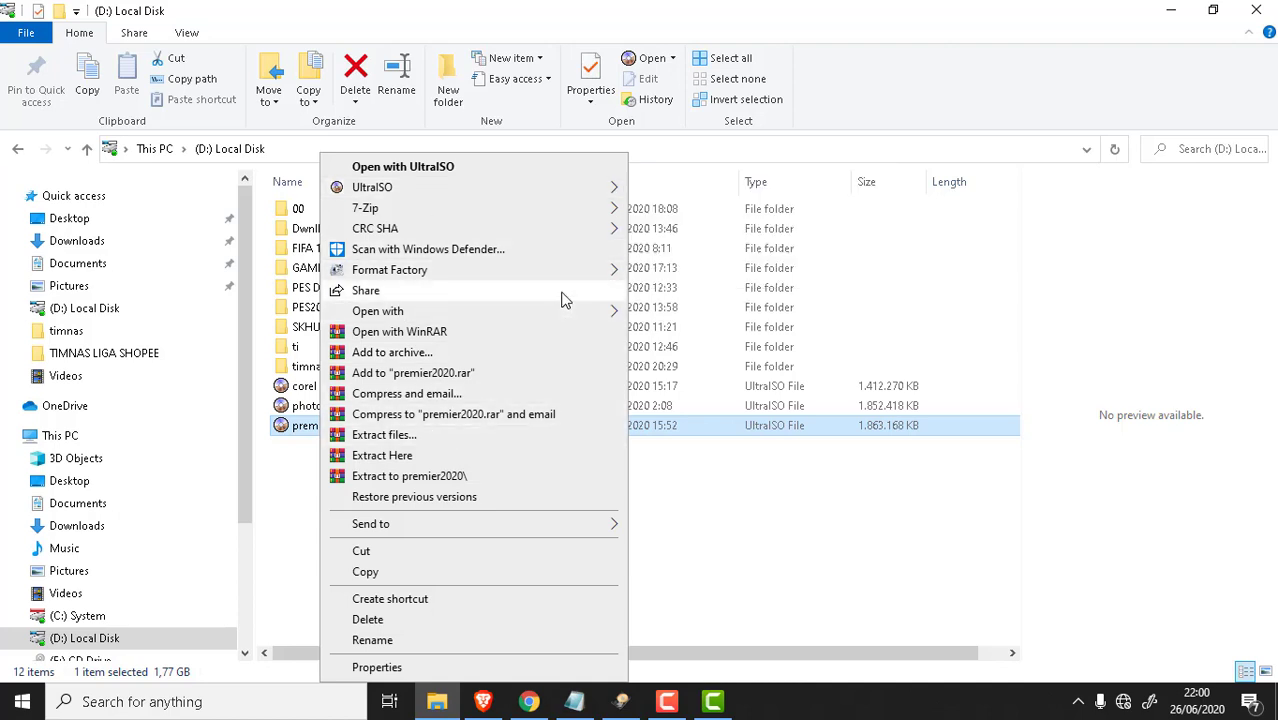
{"action": "mouse_move", "coordinate": [510, 195]}
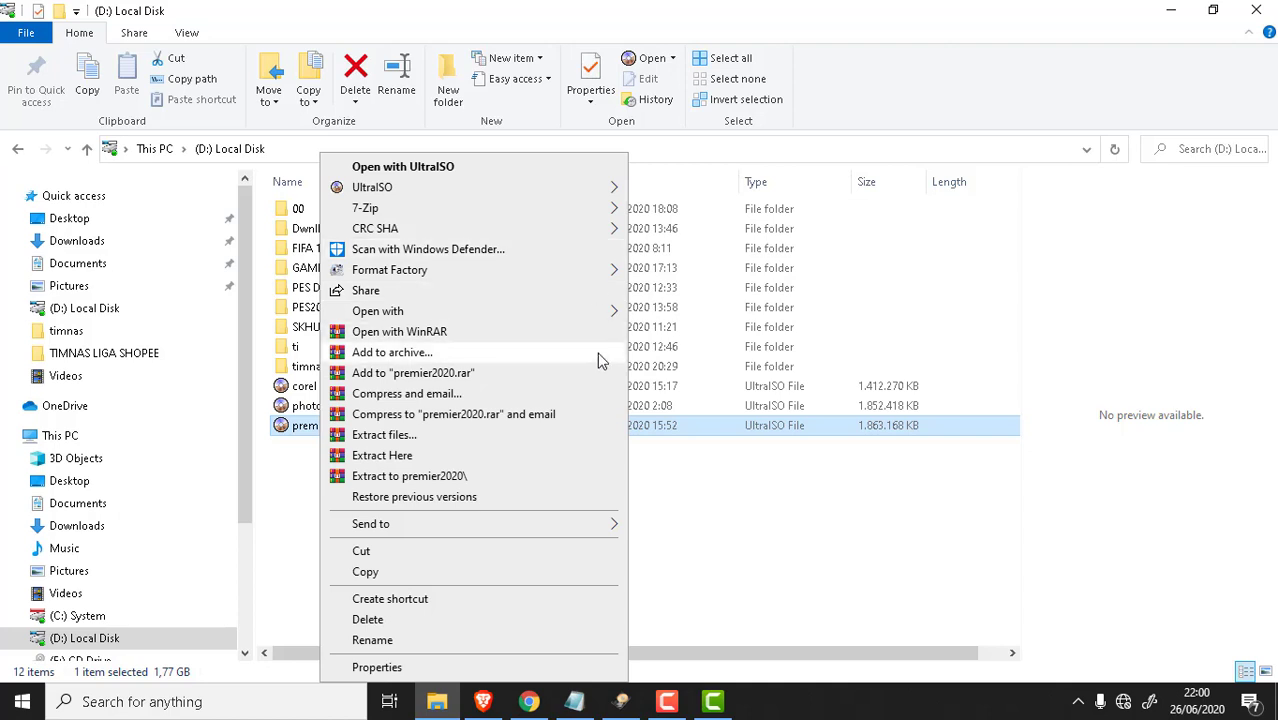
{"action": "mouse_move", "coordinate": [596, 318]}
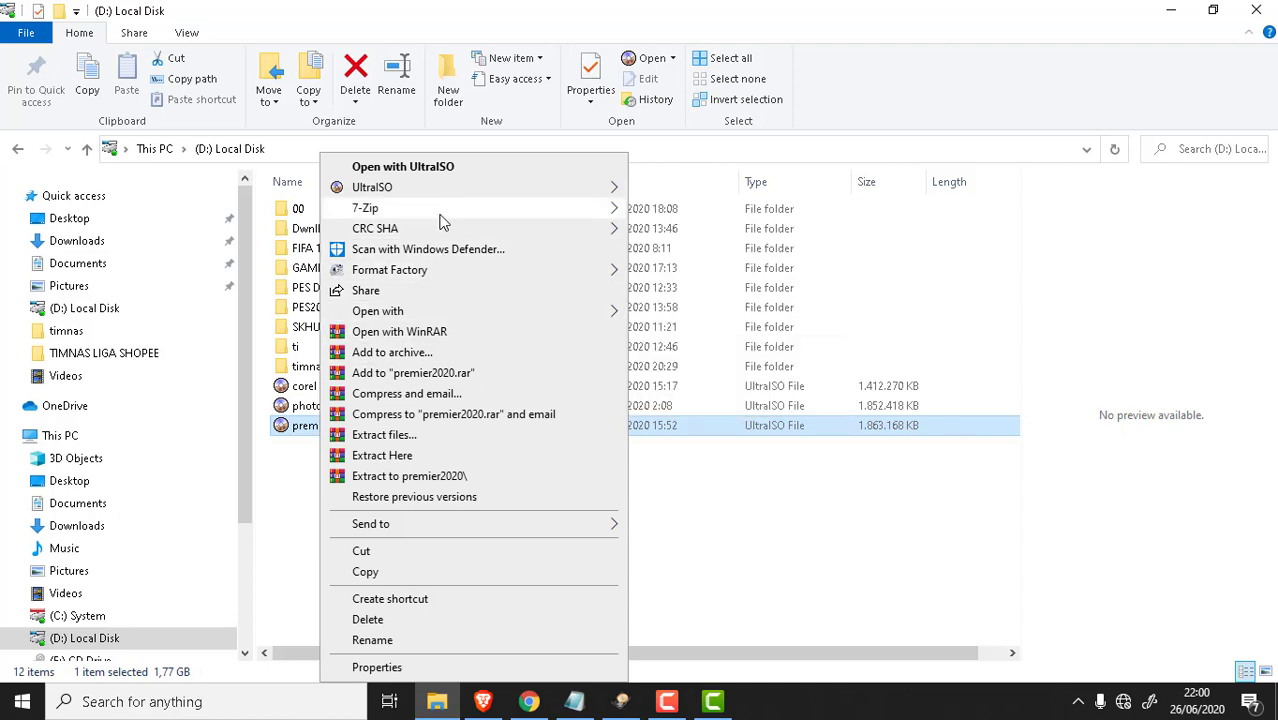
{"action": "mouse_move", "coordinate": [447, 191]}
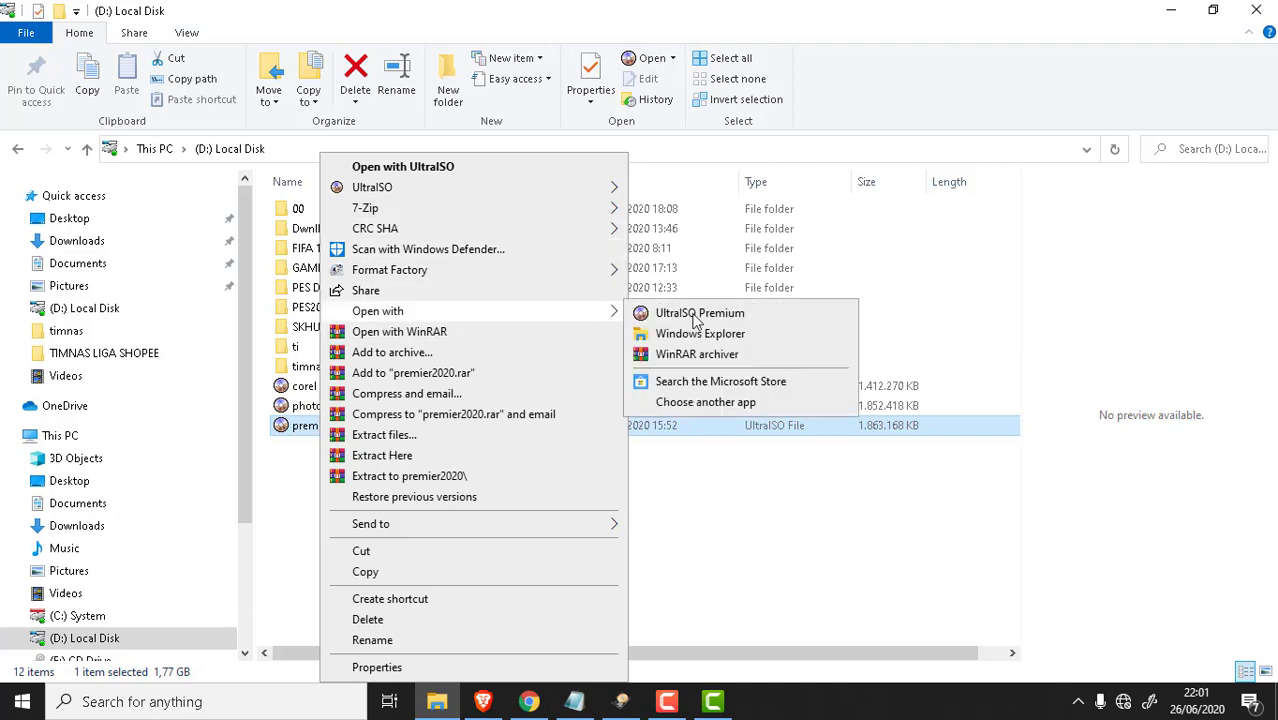
{"action": "left_click", "coordinate": [693, 337]}
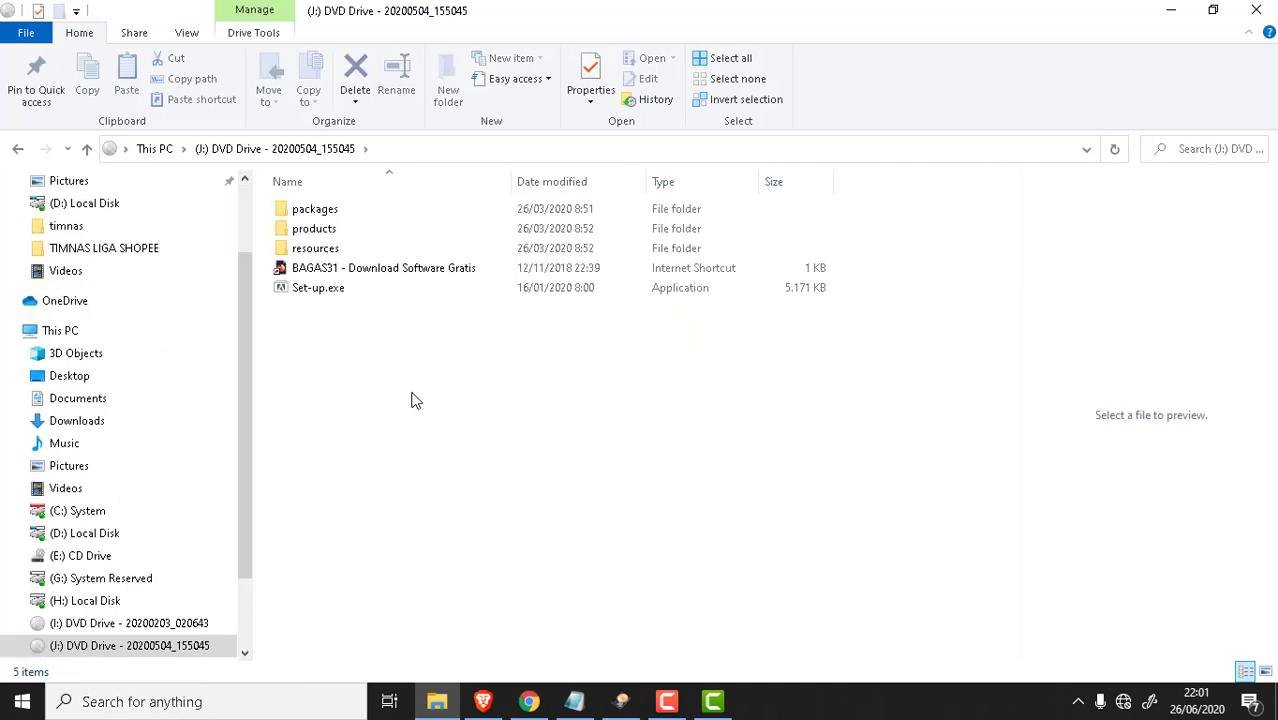
Select Set-up.exe on the mounted J: DVD drive
{"action": "left_click", "coordinate": [325, 295]}
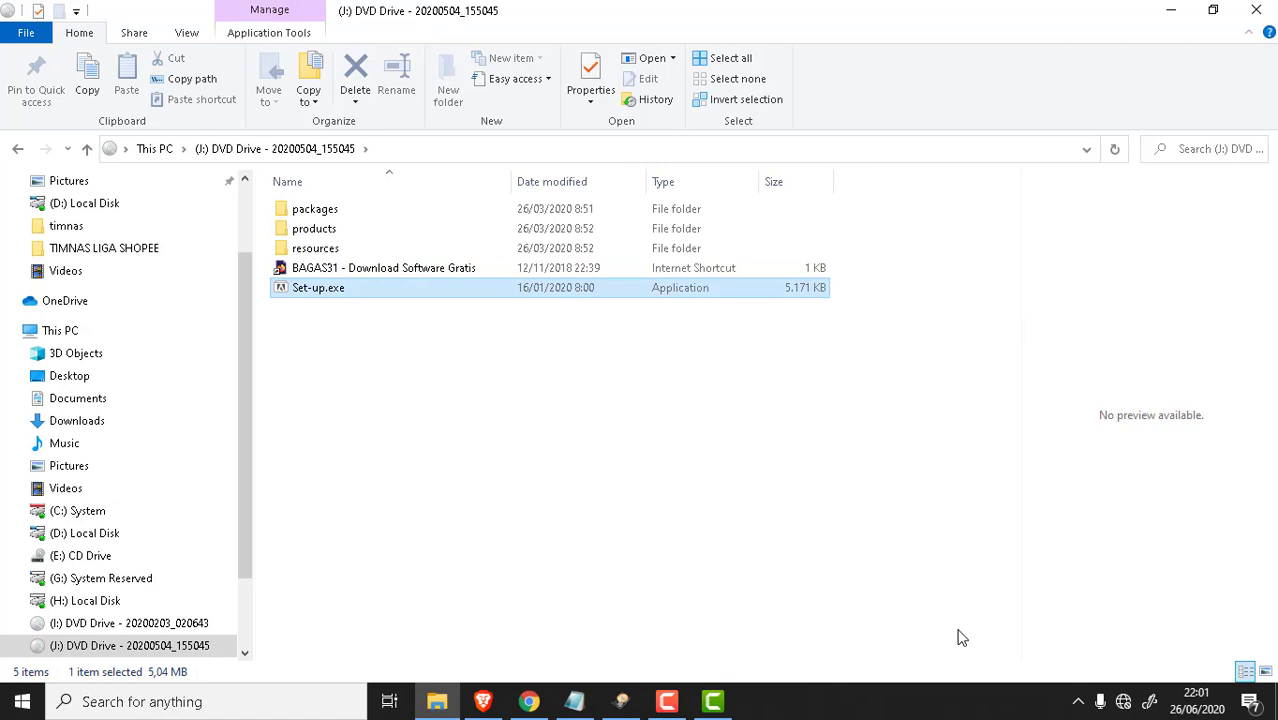
{"action": "left_click", "coordinate": [1123, 703]}
{"action": "left_click", "coordinate": [1123, 703]}
{"action": "left_click", "coordinate": [474, 451]}
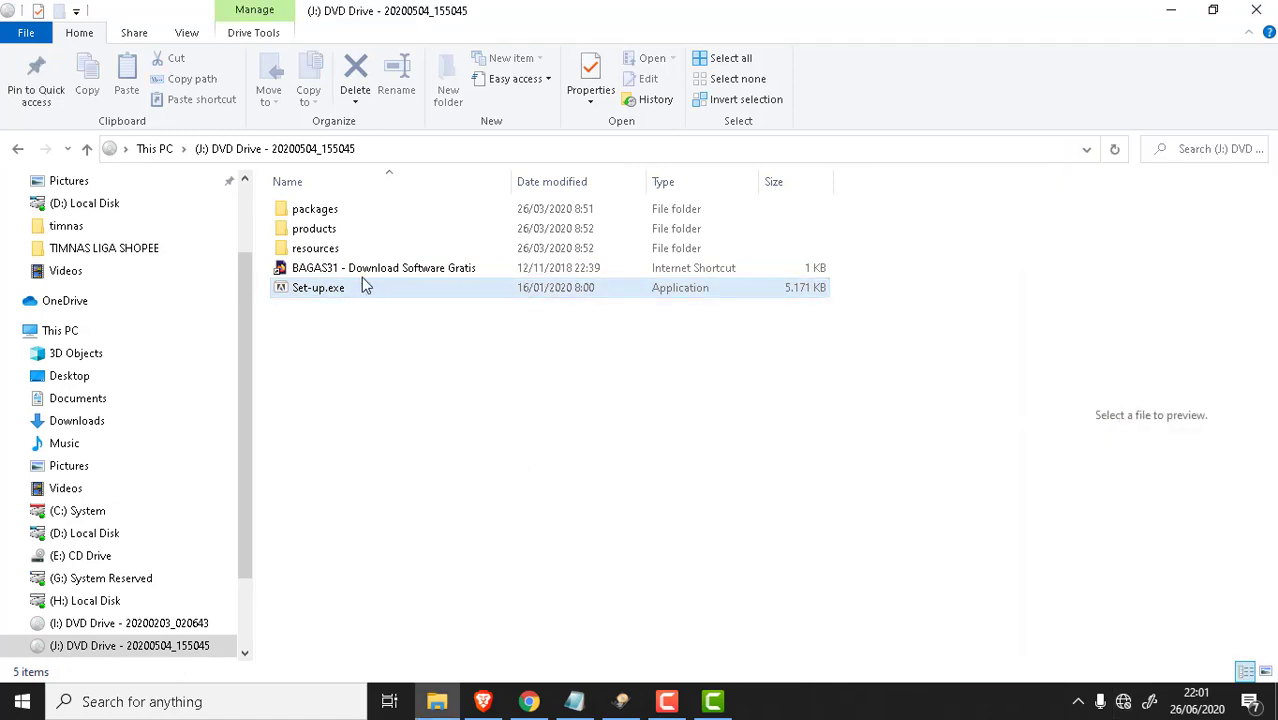
{"action": "left_click", "coordinate": [320, 295]}
{"action": "double_click", "coordinate": [320, 295]}
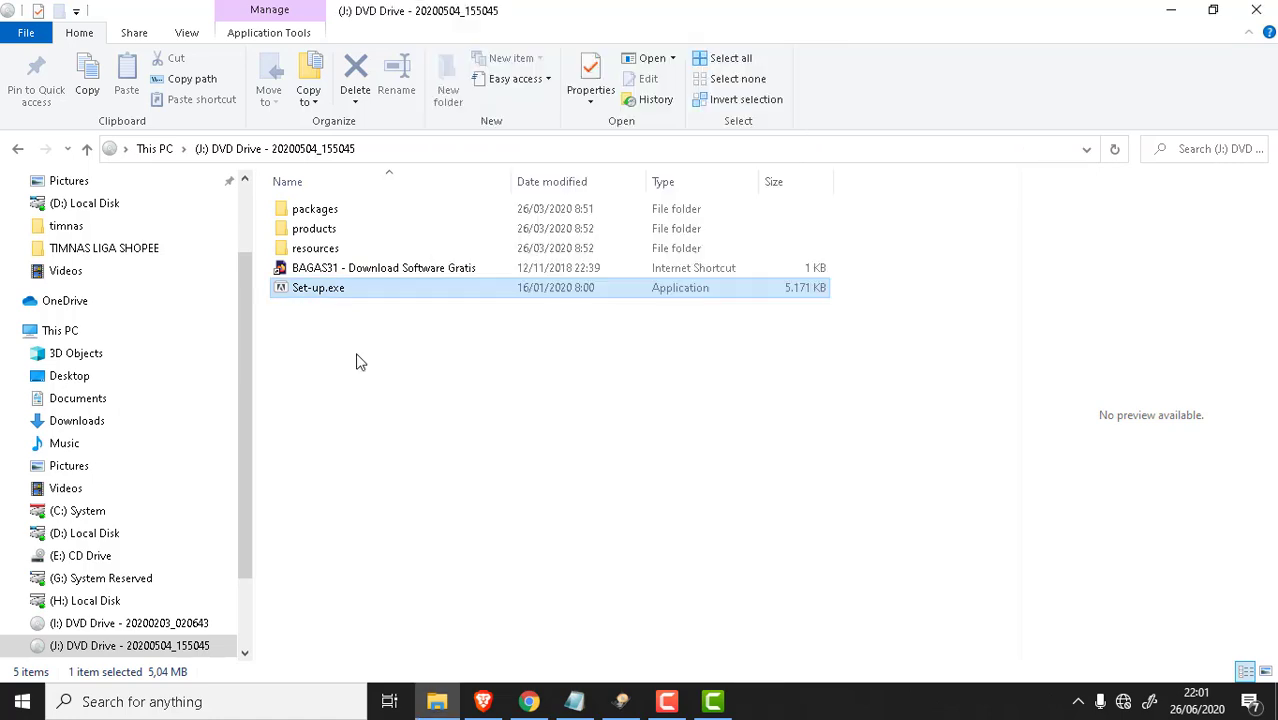
Check the System (C:) drive in This PC and eject the I: DVD drive
{"action": "left_click", "coordinate": [86, 337]}
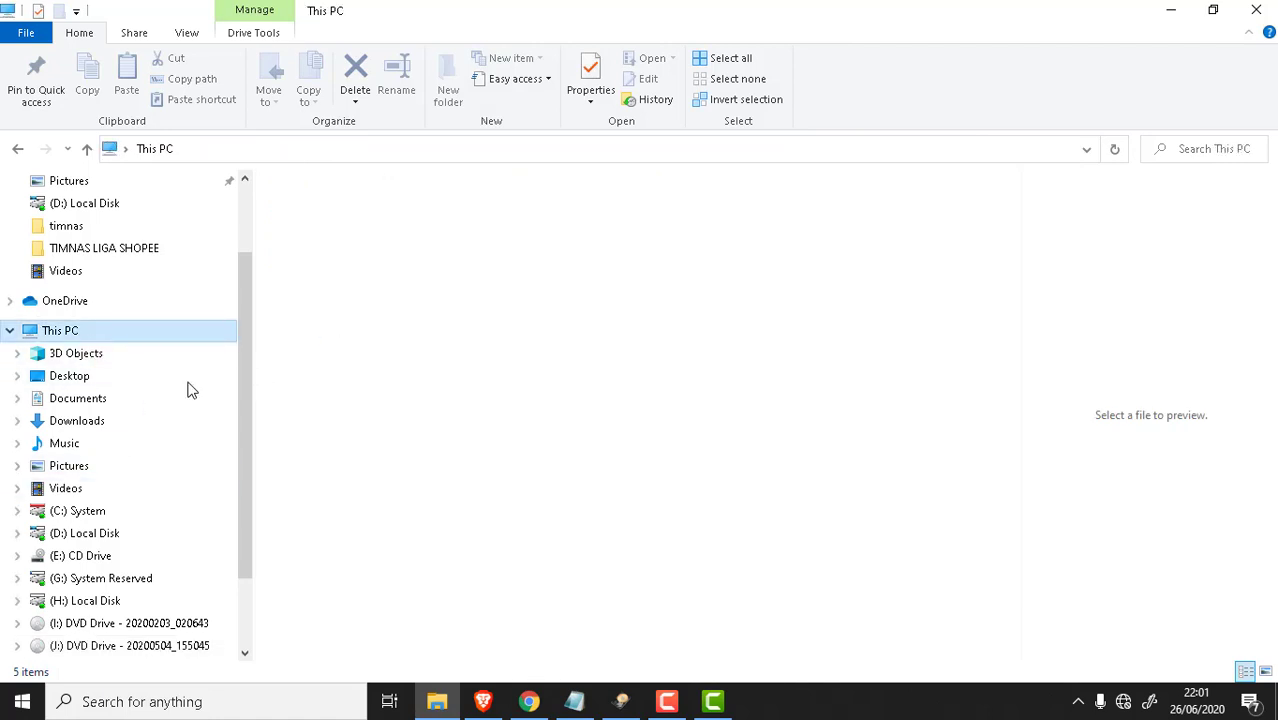
{"action": "left_click", "coordinate": [371, 419]}
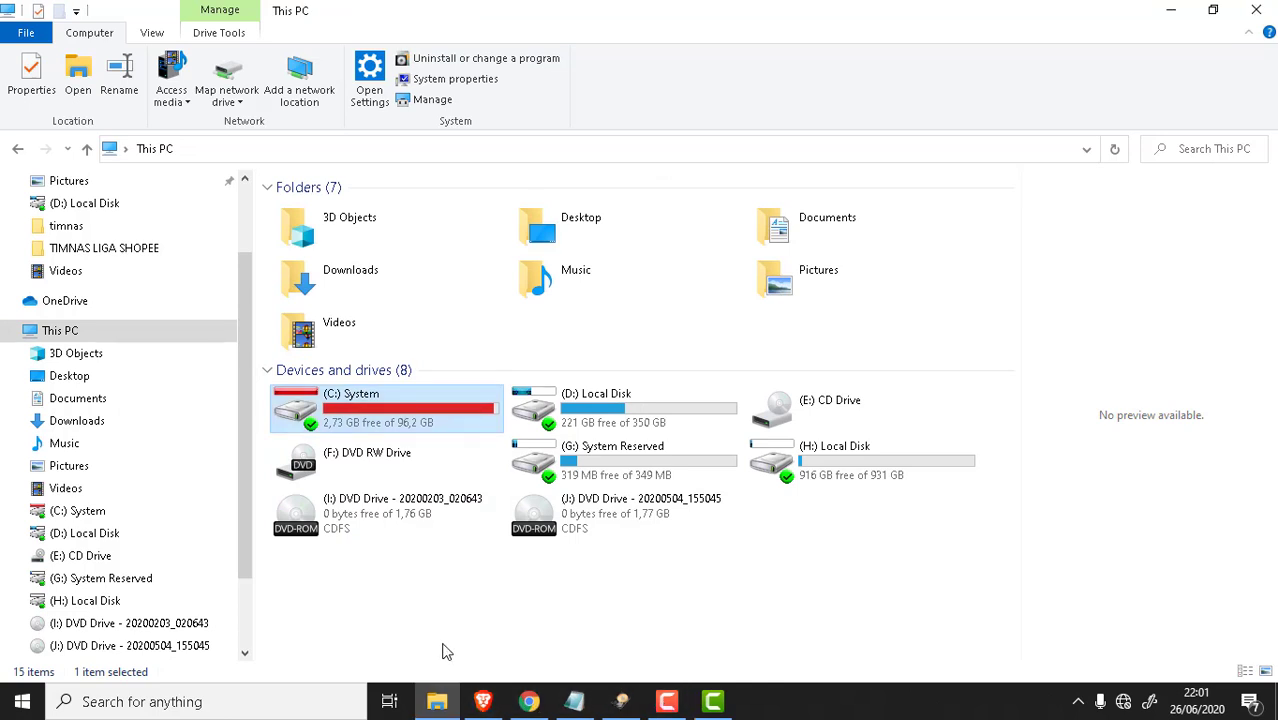
{"action": "left_click", "coordinate": [115, 623]}
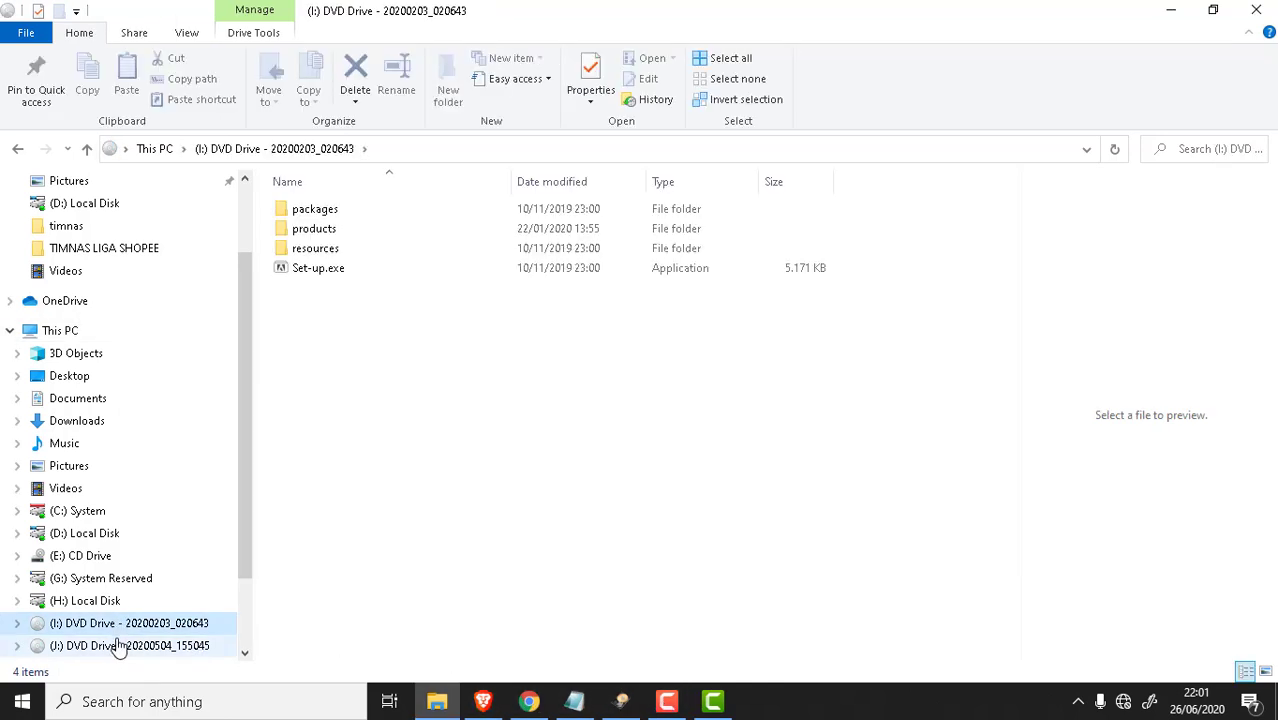
{"action": "left_click", "coordinate": [118, 646]}
{"action": "left_click", "coordinate": [121, 623]}
{"action": "right_click", "coordinate": [120, 622]}
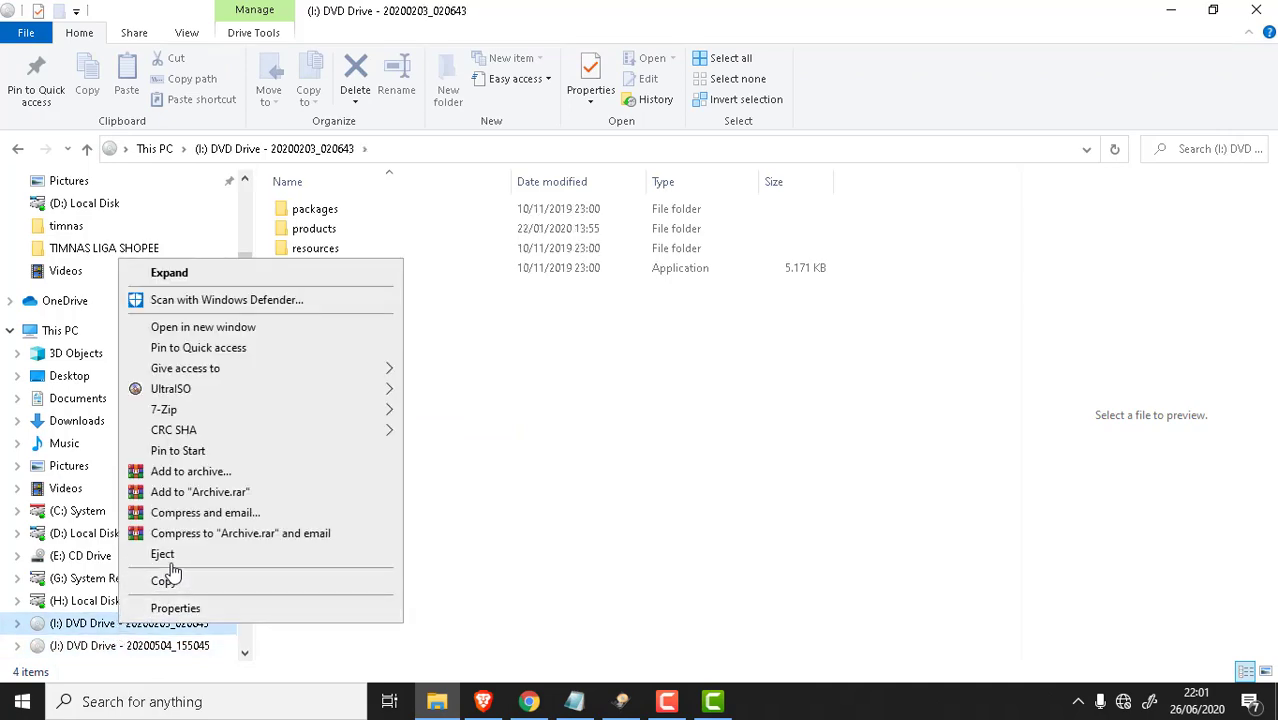
{"action": "left_click", "coordinate": [168, 558]}
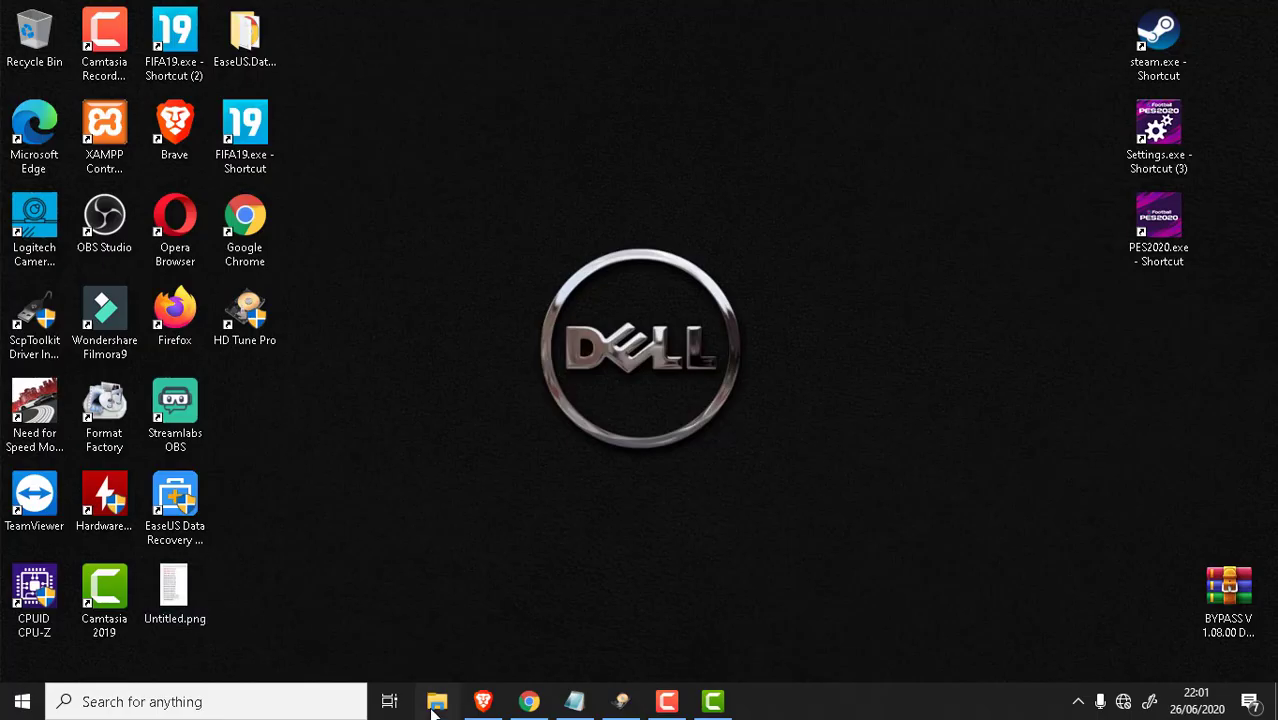
Reopen File Explorer and run Set-up.exe from the J: DVD drive to launch the Premiere Pro 2020 installer
{"action": "left_click", "coordinate": [436, 704]}
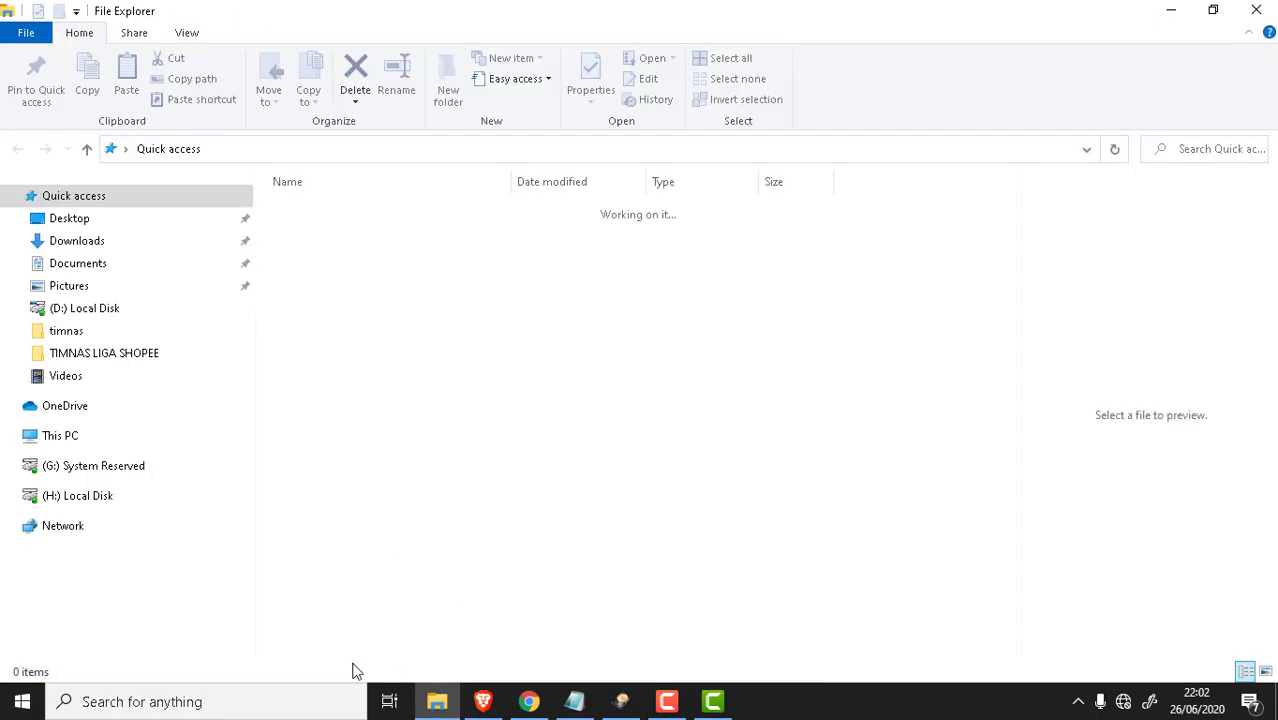
{"action": "scroll", "coordinate": [134, 614], "scroll_direction": "down", "scroll_amount": 2}
{"action": "left_click", "coordinate": [97, 535]}
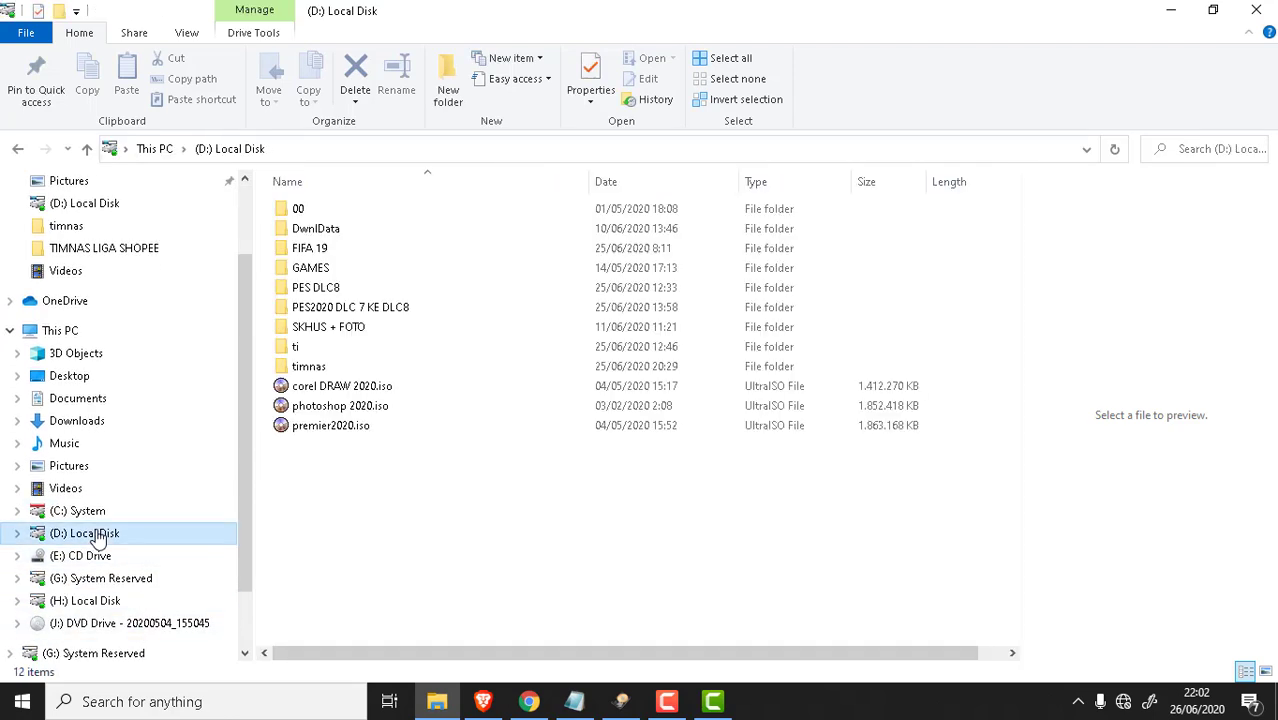
{"action": "left_click", "coordinate": [380, 425]}
{"action": "left_click", "coordinate": [148, 624]}
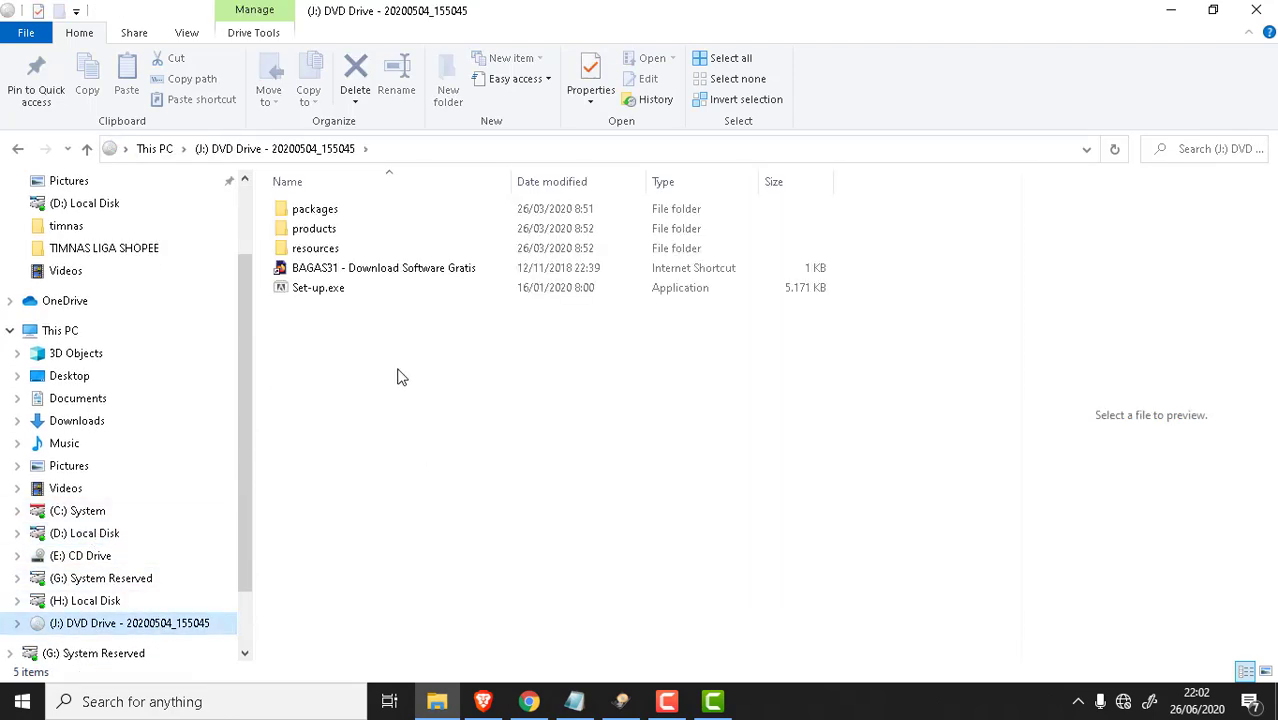
{"action": "double_click", "coordinate": [324, 290]}
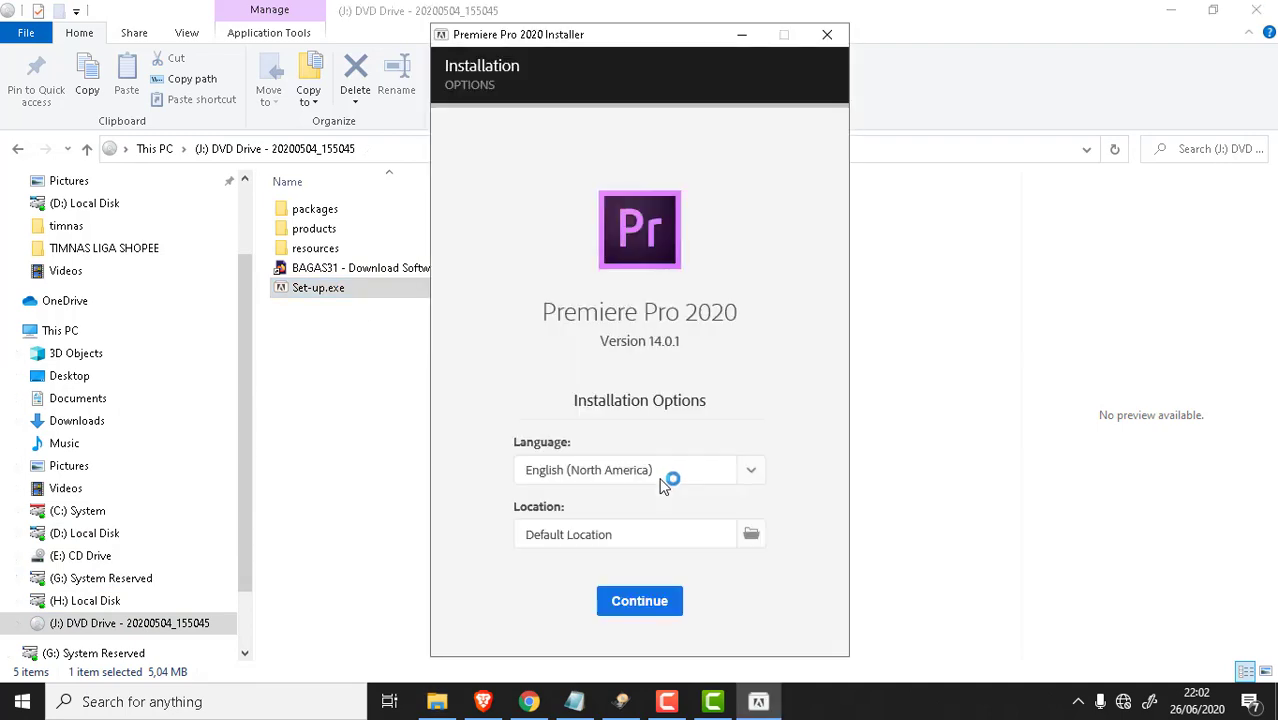
Try to change the installation location to the root of Local Disk (D:)
{"action": "left_click", "coordinate": [752, 537]}
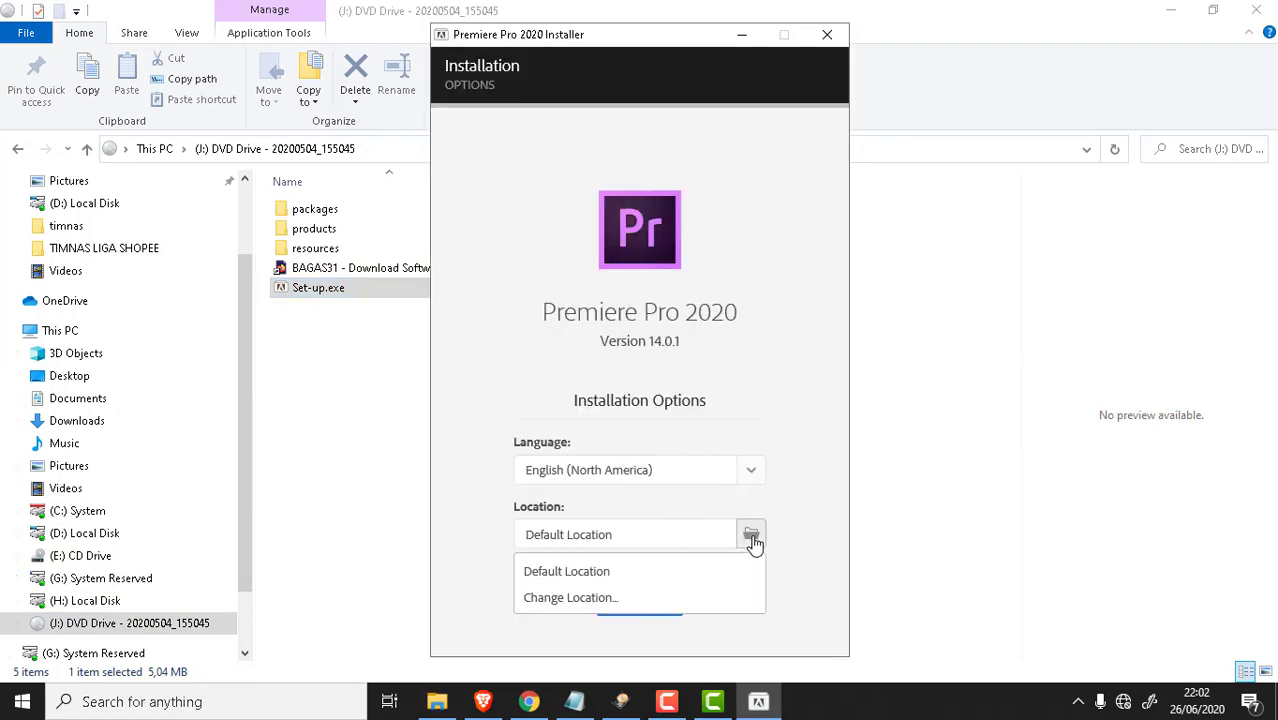
{"action": "left_click", "coordinate": [586, 603]}
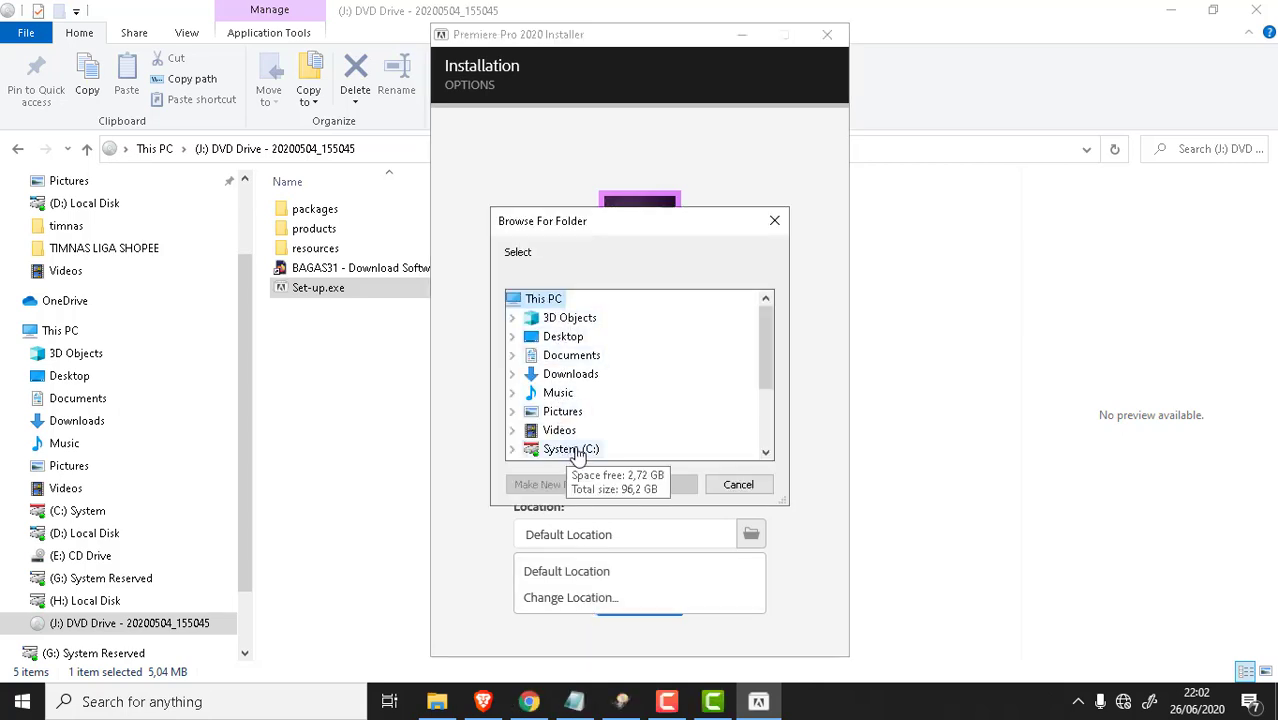
{"action": "scroll", "coordinate": [578, 440], "scroll_direction": "down", "scroll_amount": 3}
{"action": "double_click", "coordinate": [575, 355]}
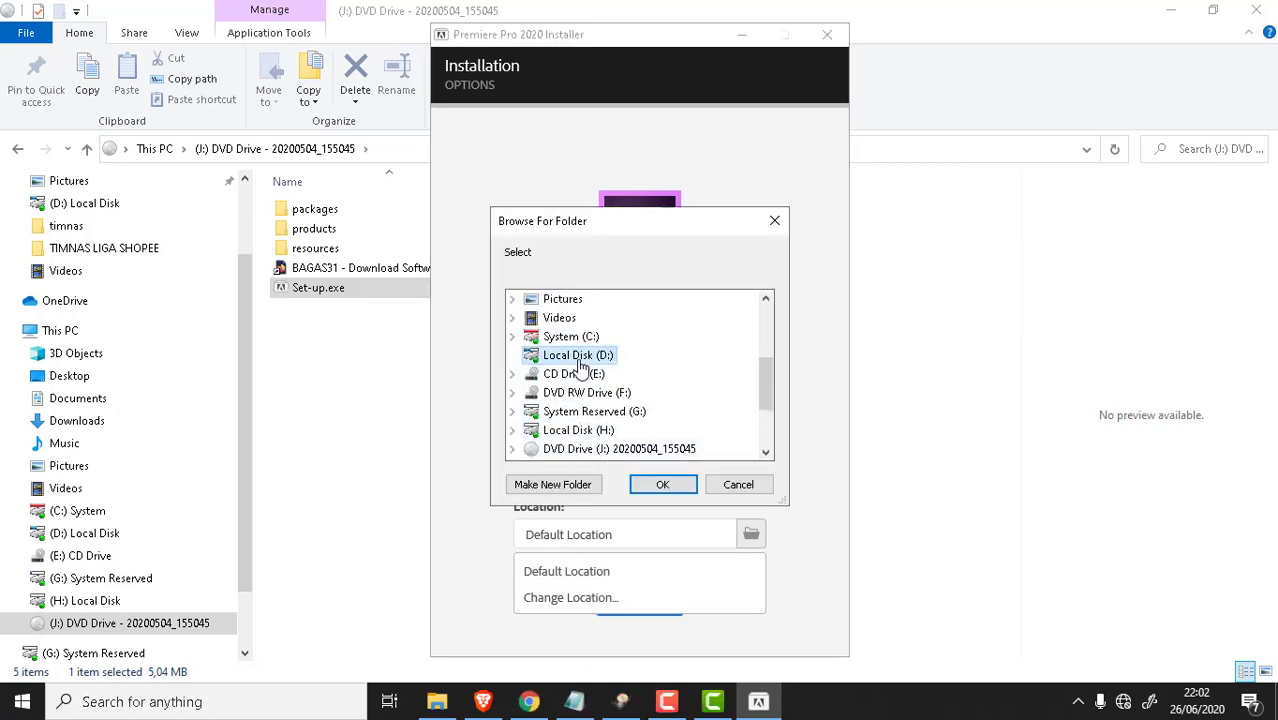
{"action": "left_click", "coordinate": [660, 485]}
{"action": "left_click", "coordinate": [638, 430]}
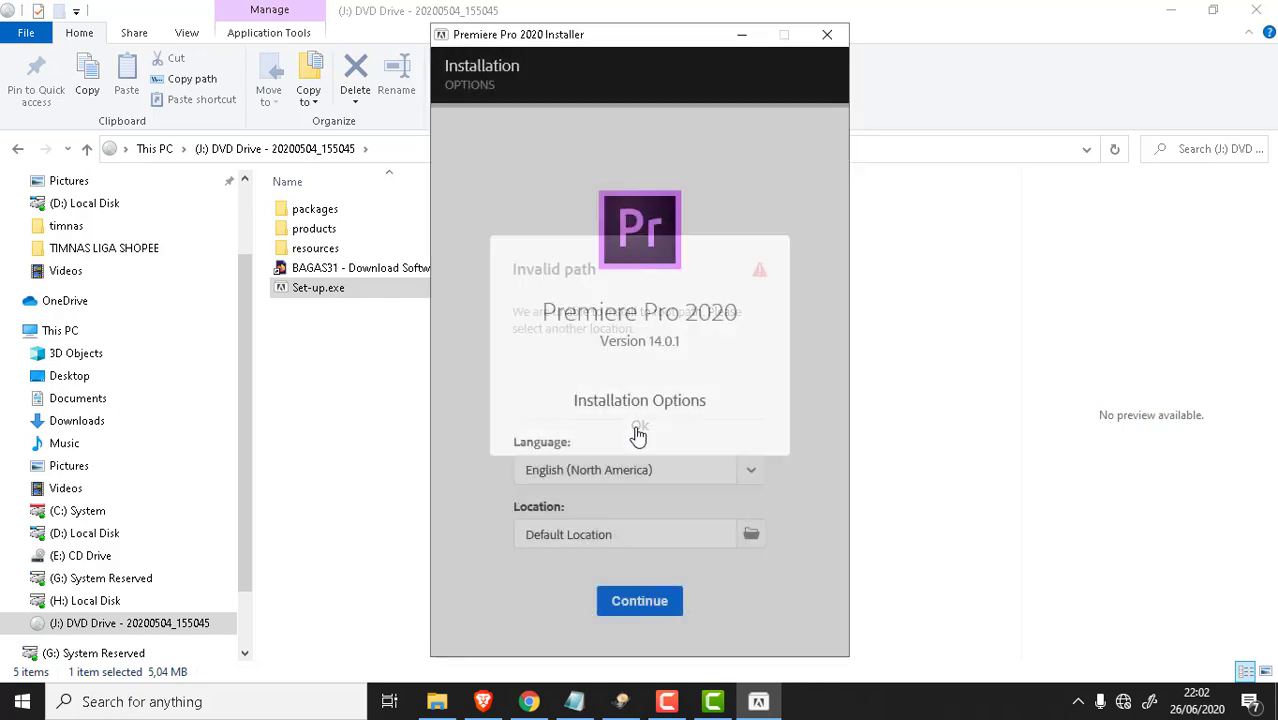
Browse for another installation location and expand Local Disk (D:) in the folder tree
{"action": "left_click", "coordinate": [754, 540]}
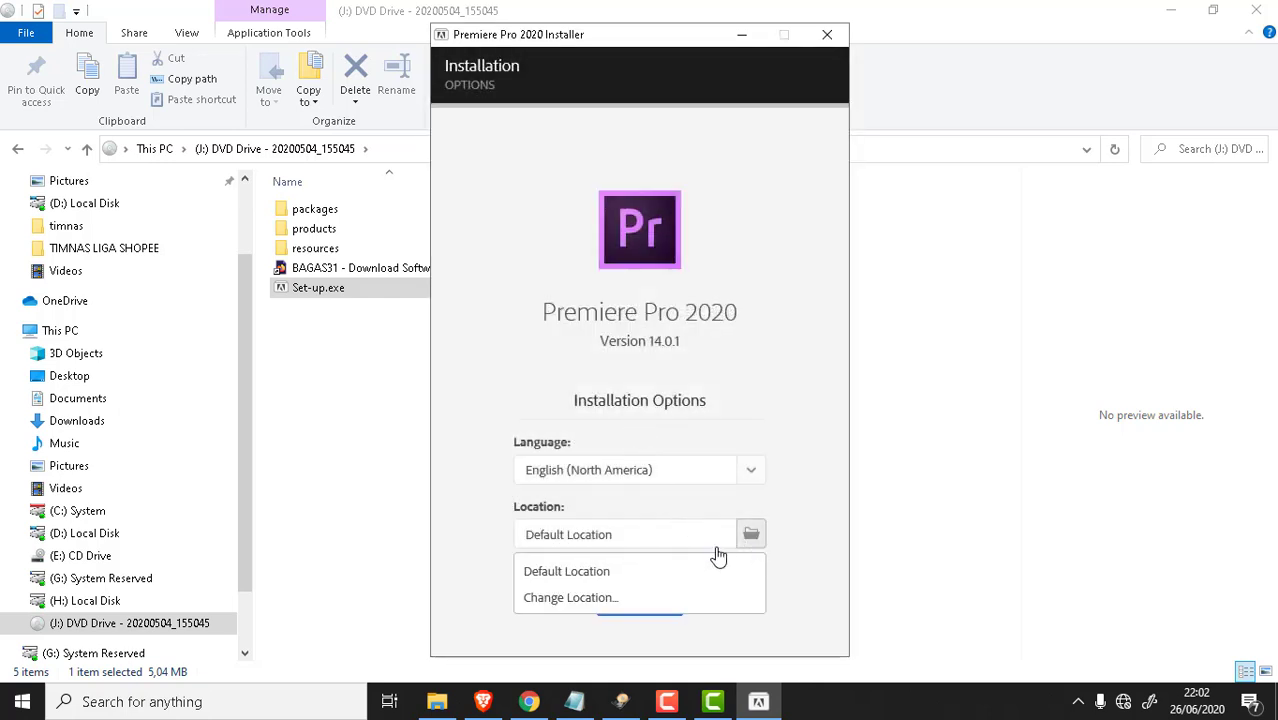
{"action": "left_click", "coordinate": [614, 600]}
{"action": "scroll", "coordinate": [600, 420], "scroll_direction": "down", "scroll_amount": 2}
{"action": "left_click", "coordinate": [578, 355]}
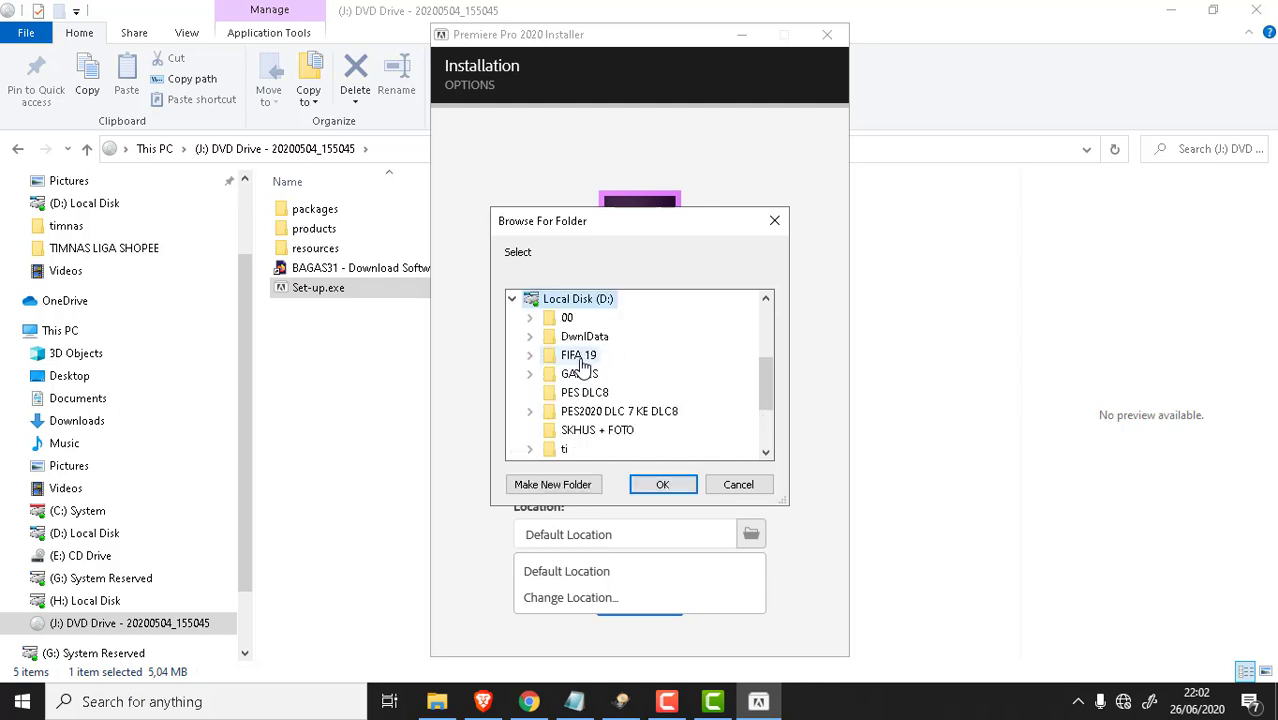
Open a new File Explorer window and go to Local Disk (D:)
{"action": "left_click", "coordinate": [451, 673]}
{"action": "left_click", "coordinate": [110, 555]}
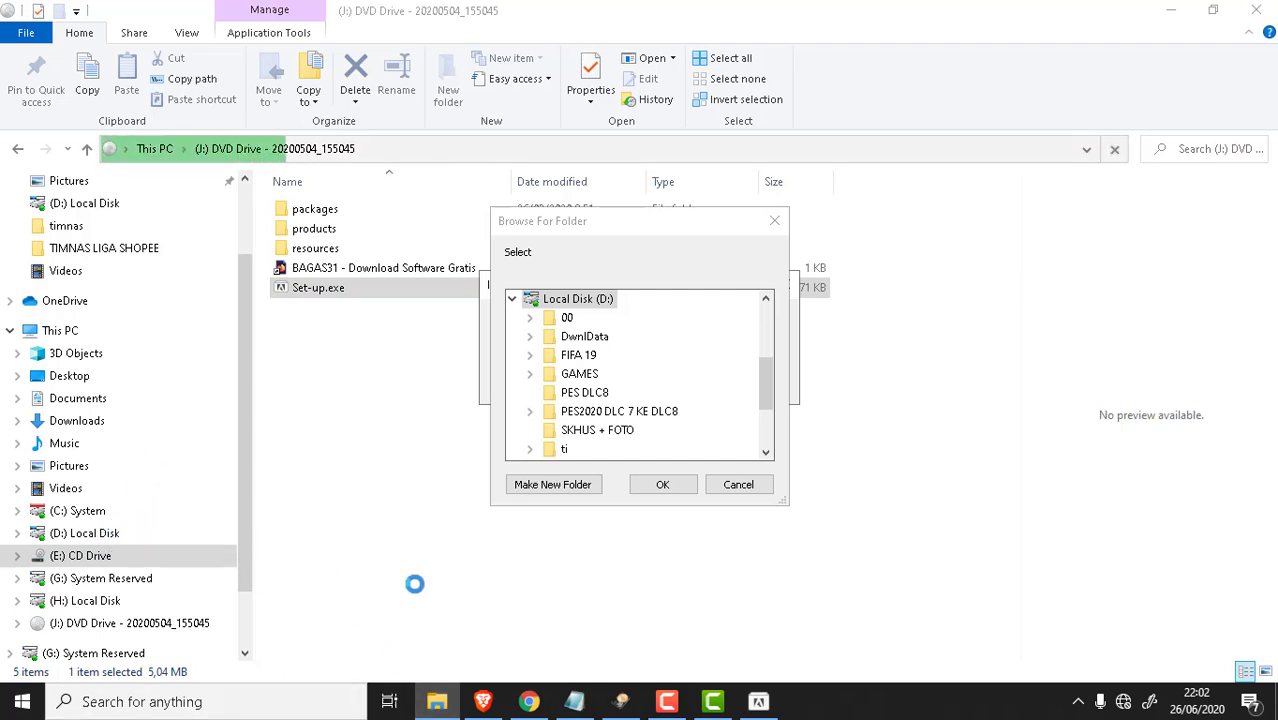
{"action": "right_click", "coordinate": [439, 701]}
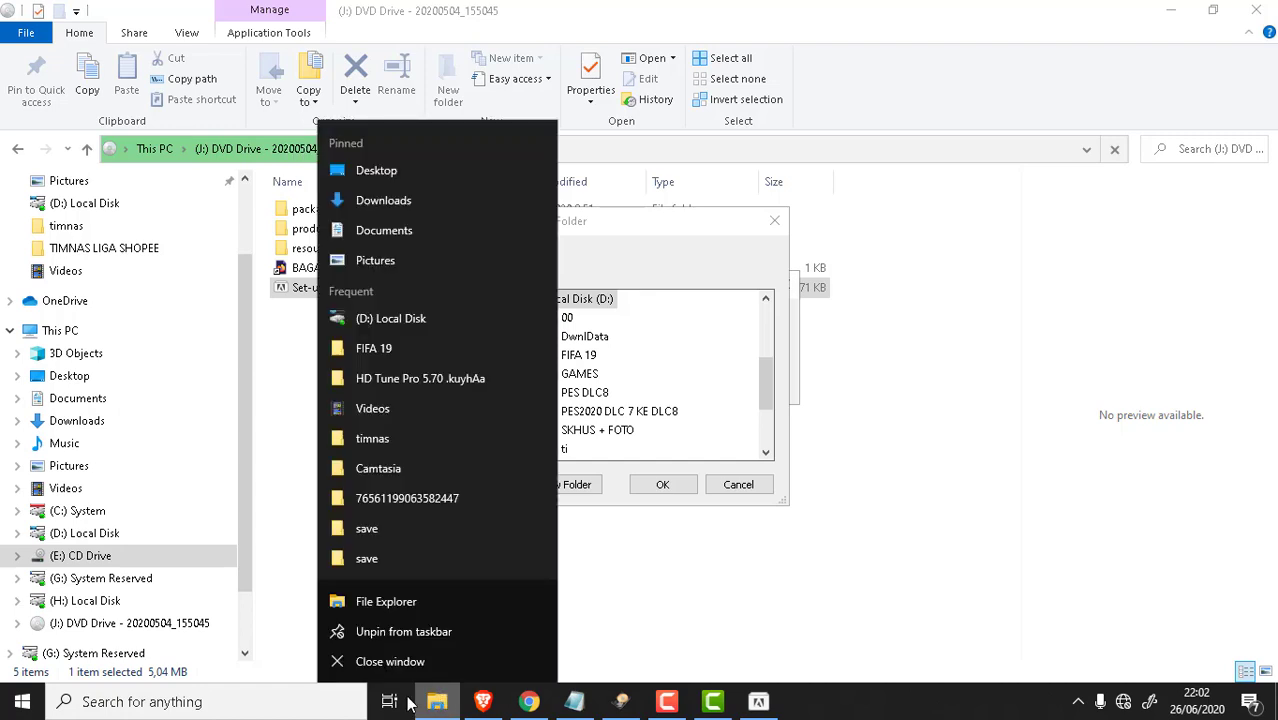
{"action": "left_click", "coordinate": [404, 604]}
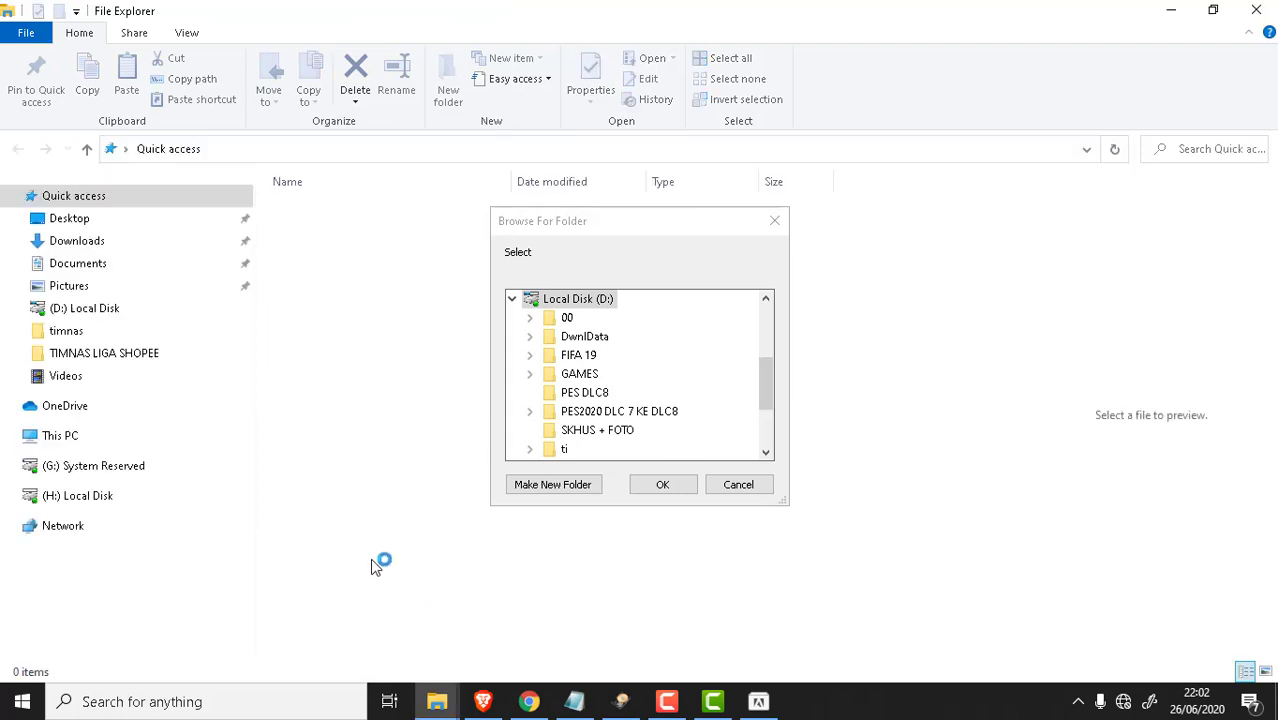
{"action": "left_click", "coordinate": [93, 640]}
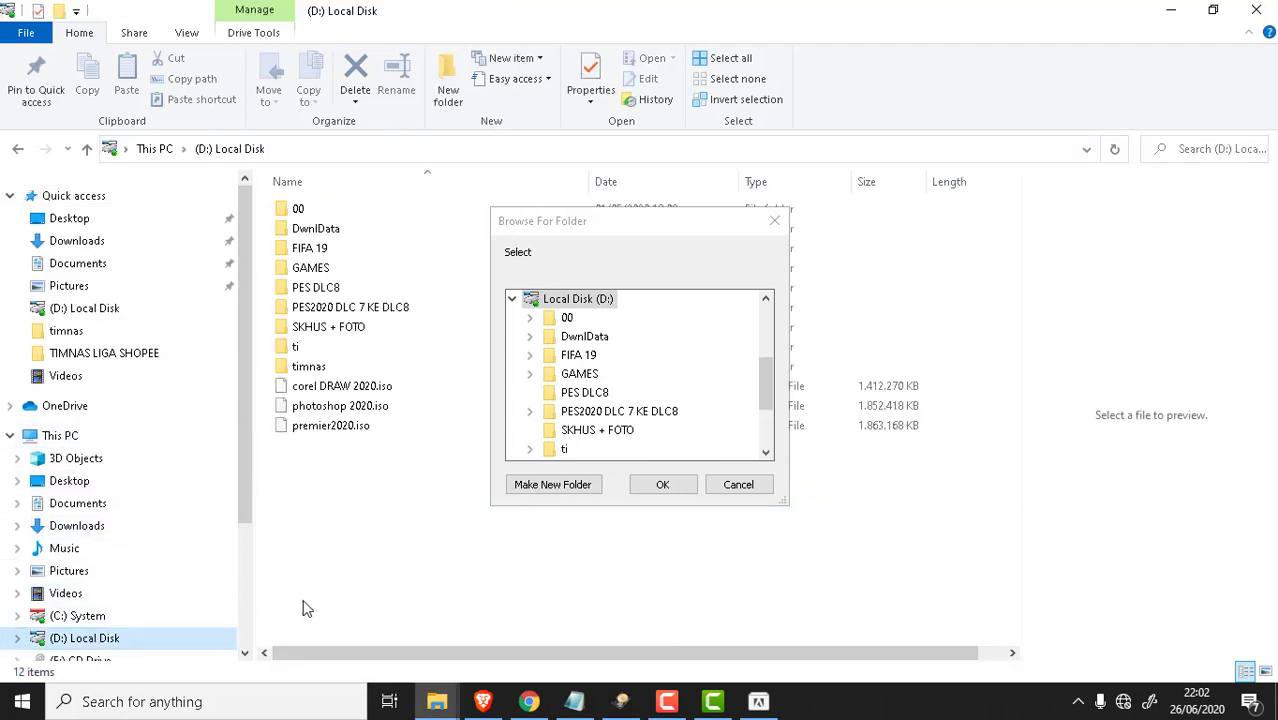
Create a folder named SOFTWARE on Local Disk (D:) and cancel the installer's folder browser
{"action": "right_click", "coordinate": [314, 540]}
{"action": "mouse_move", "coordinate": [367, 500]}
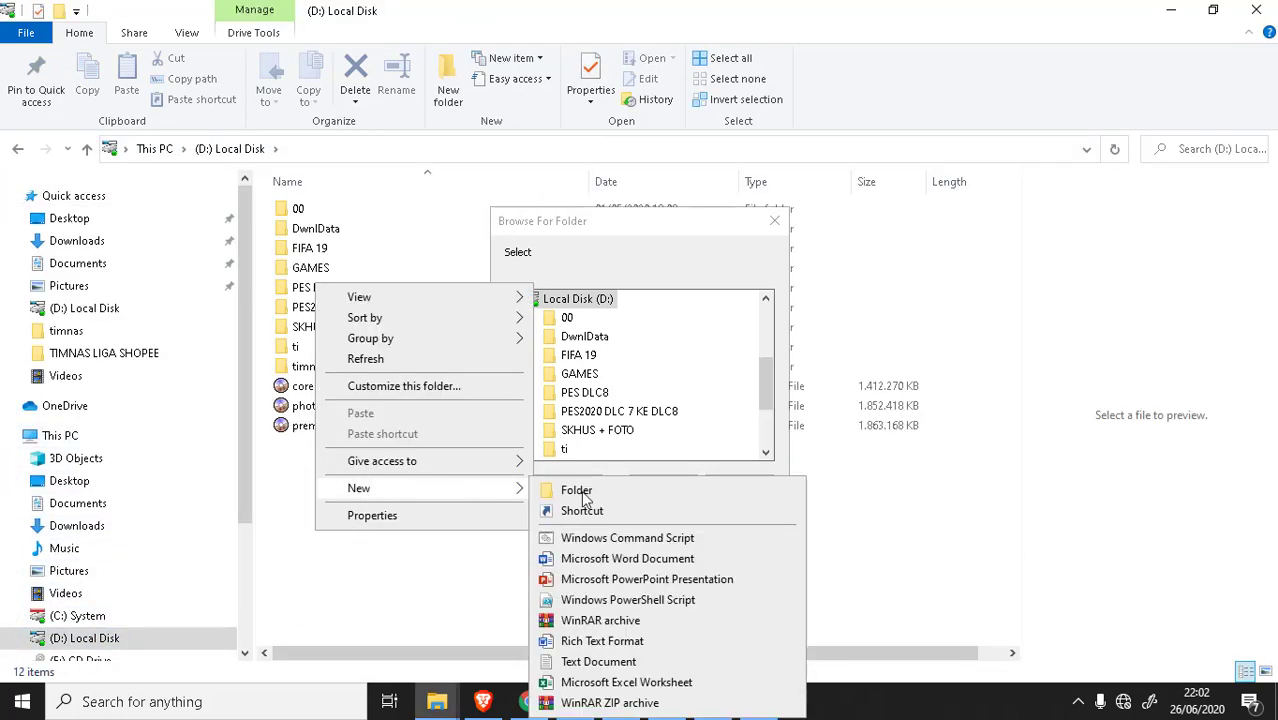
{"action": "left_click", "coordinate": [575, 488]}
{"action": "type", "text": "S"}
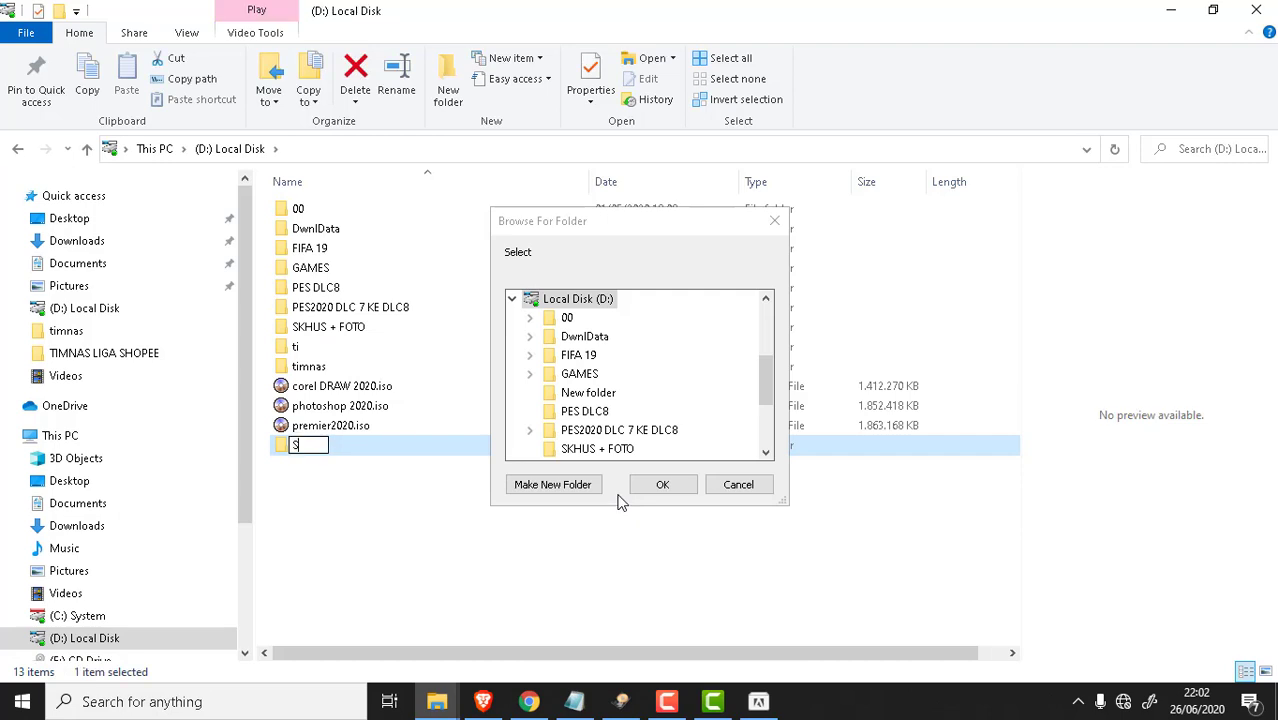
{"action": "type", "text": "OFTWARE"}
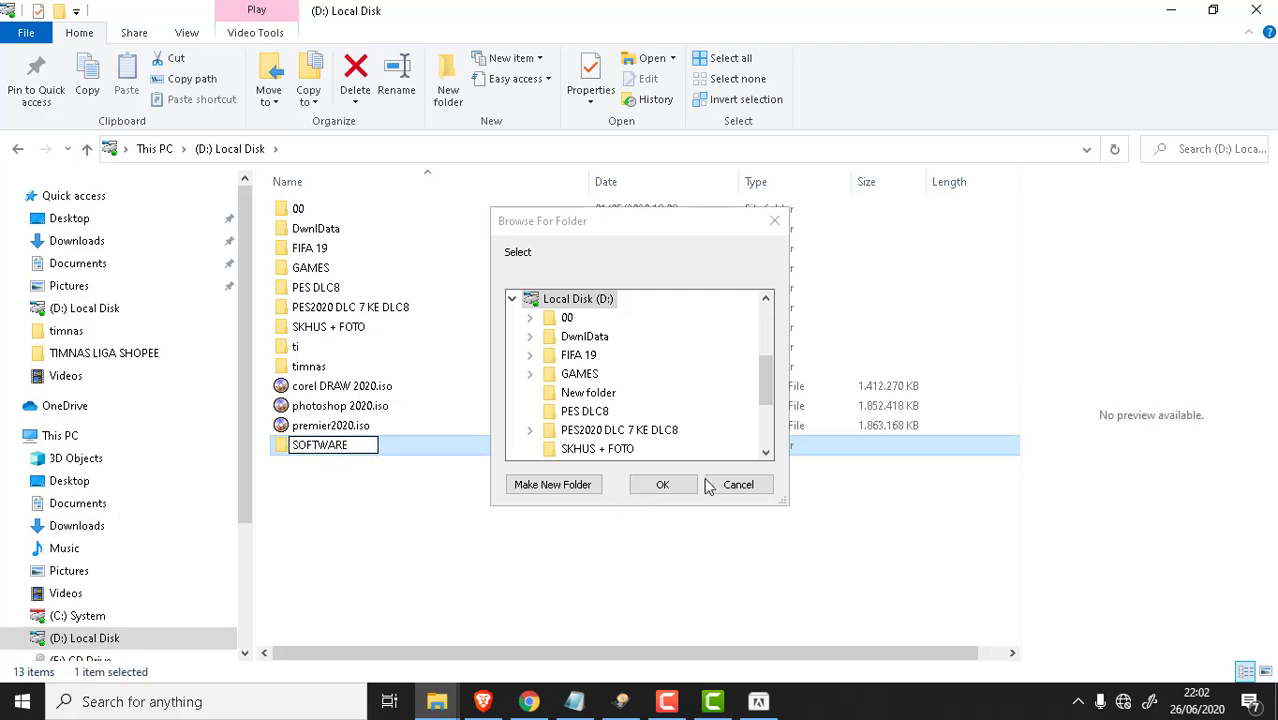
{"action": "key", "text": "Return"}
{"action": "left_click", "coordinate": [740, 487]}
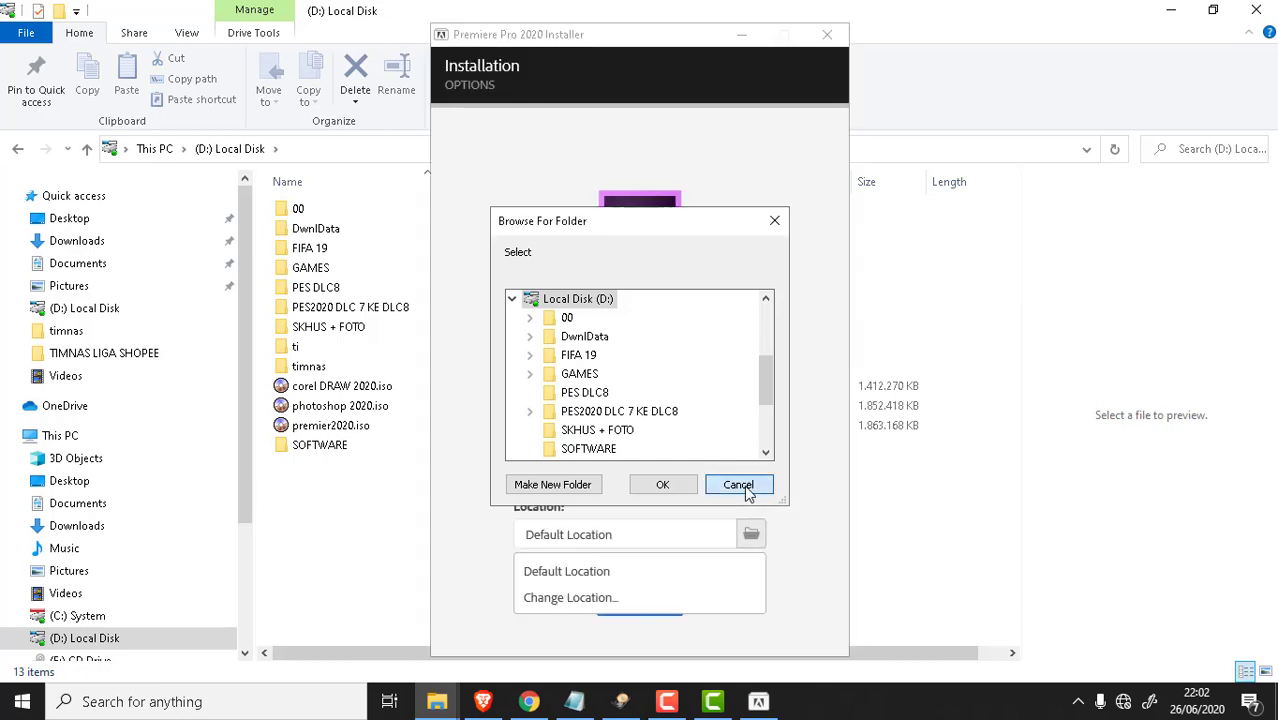
Change the Premiere Pro installation location to the SOFTWARE folder on Local Disk (D:) and start the installation
{"action": "left_click", "coordinate": [758, 702]}
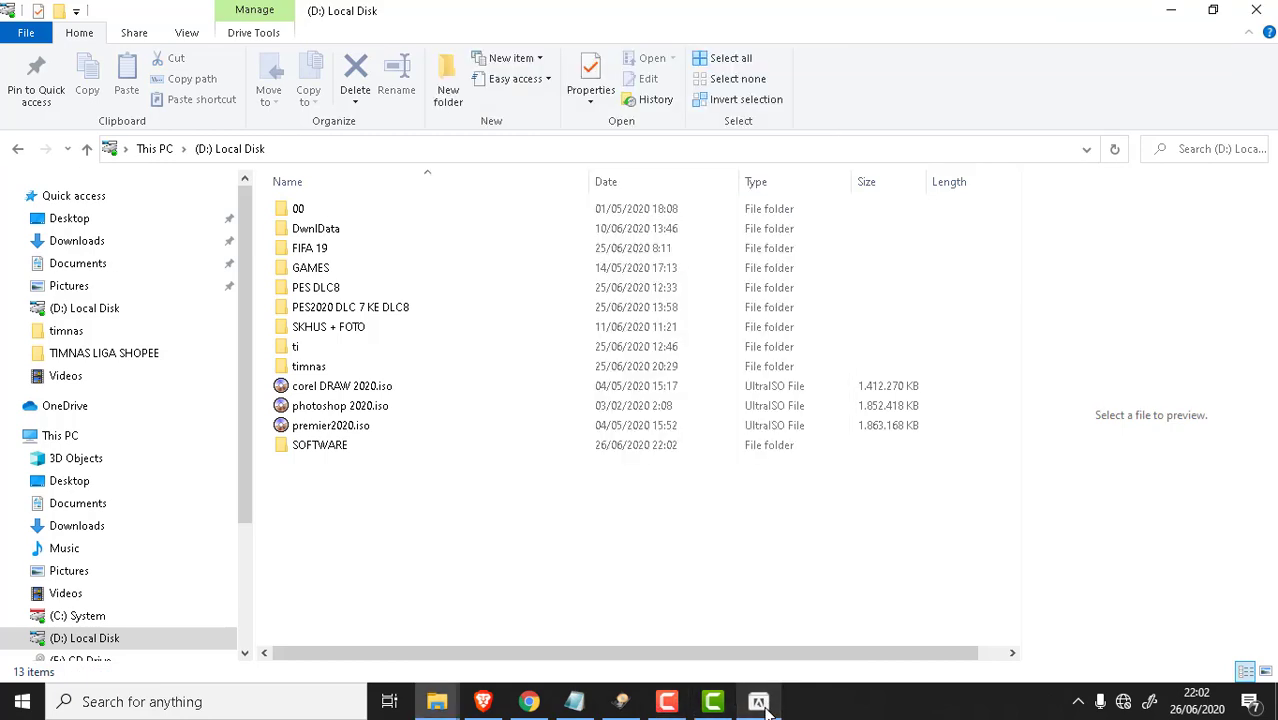
{"action": "left_click", "coordinate": [758, 702]}
{"action": "left_click", "coordinate": [750, 534]}
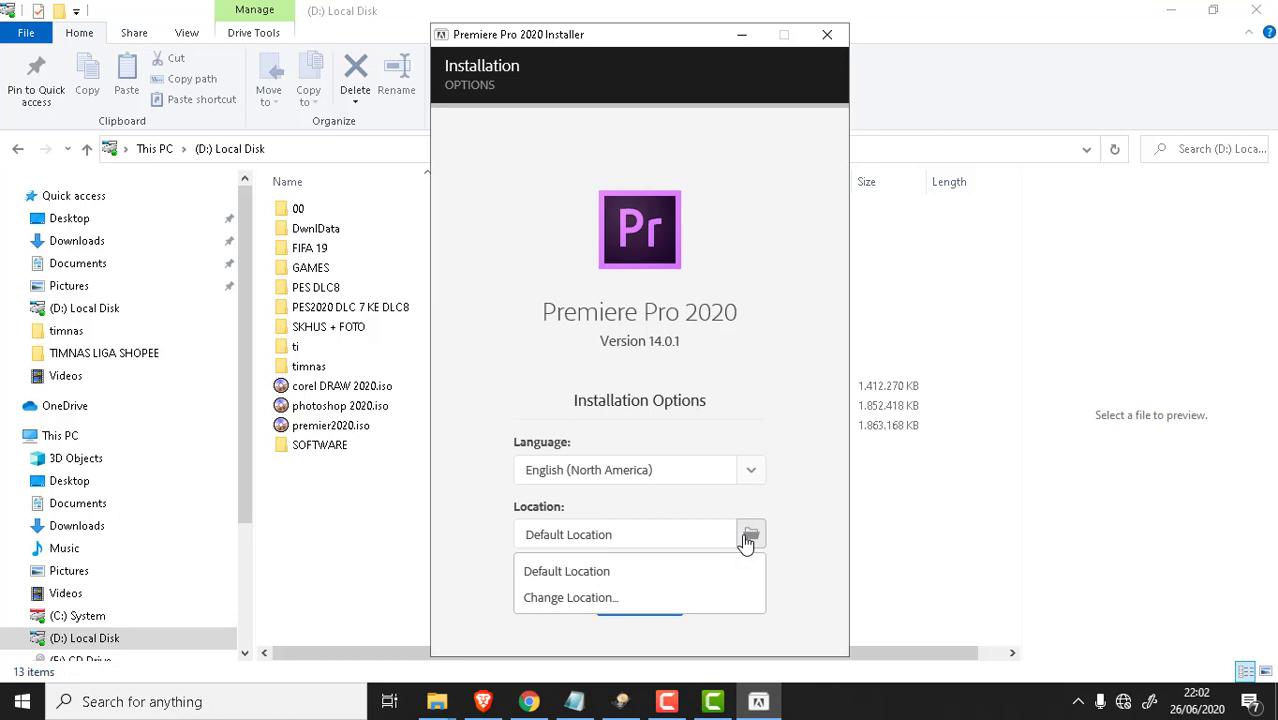
{"action": "left_click", "coordinate": [592, 598]}
{"action": "scroll", "coordinate": [571, 446], "scroll_direction": "down", "scroll_amount": 1}
{"action": "double_click", "coordinate": [575, 428]}
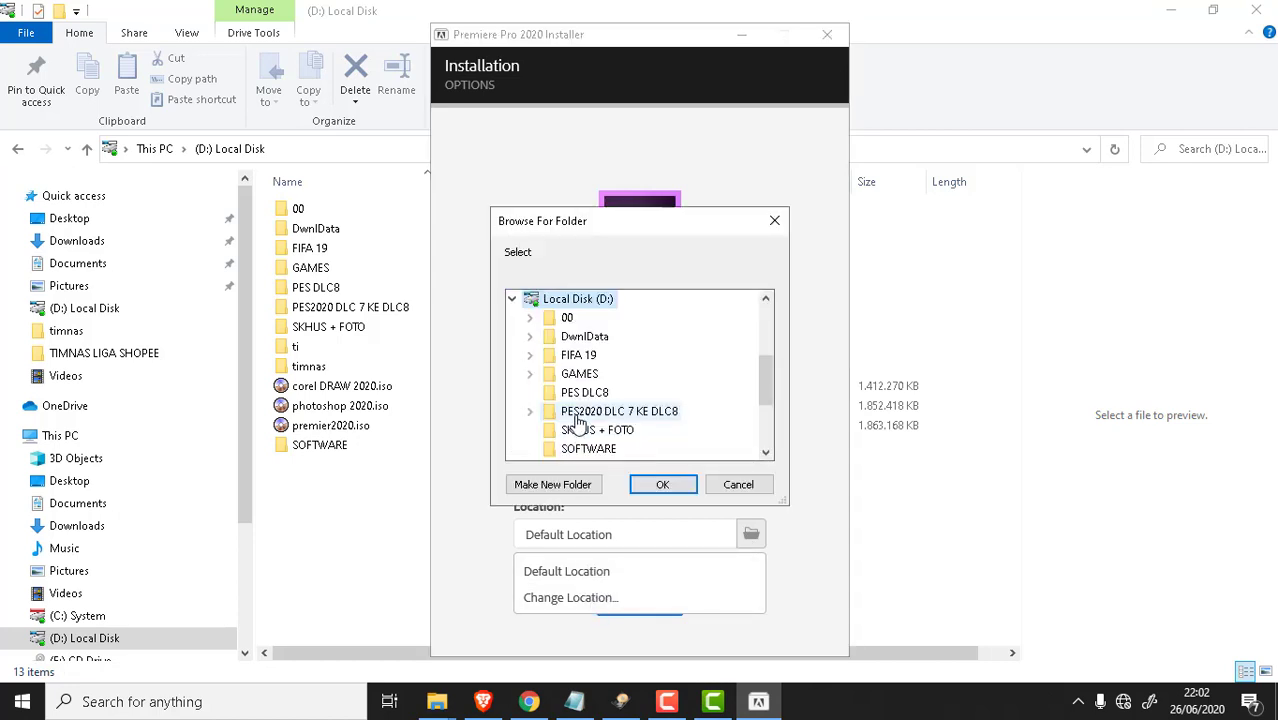
{"action": "left_click", "coordinate": [582, 449]}
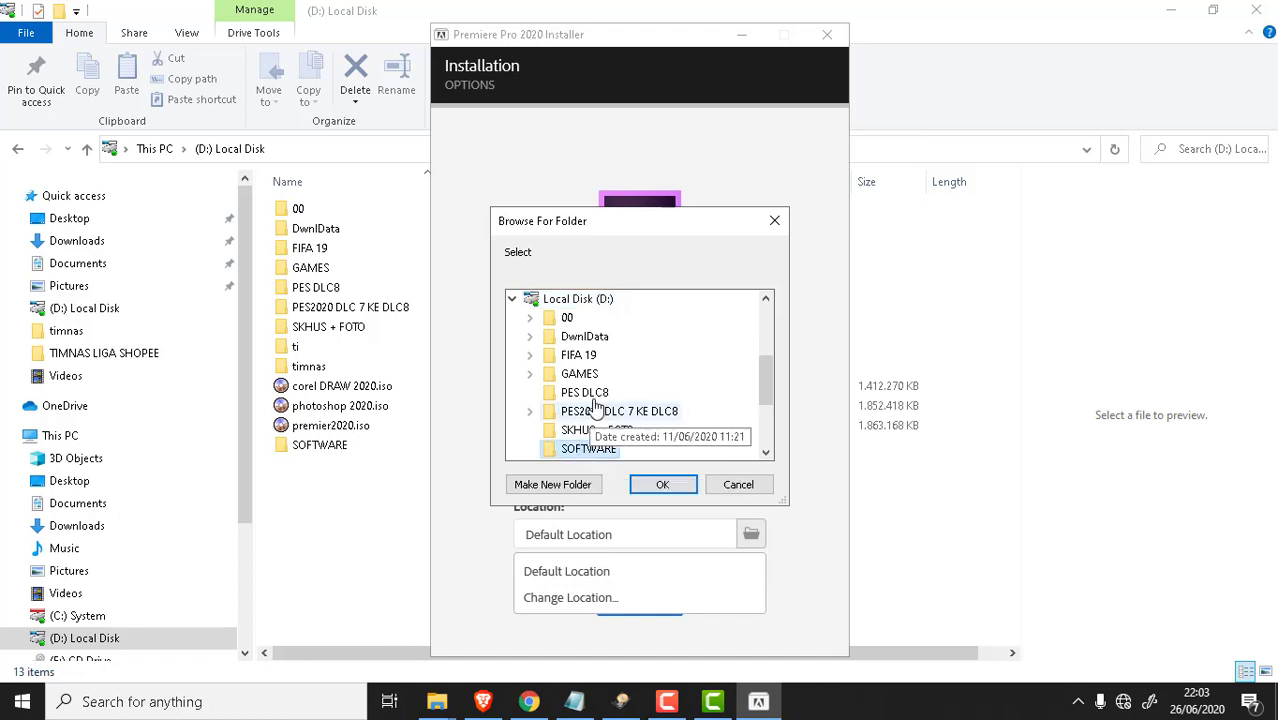
{"action": "left_click", "coordinate": [684, 484]}
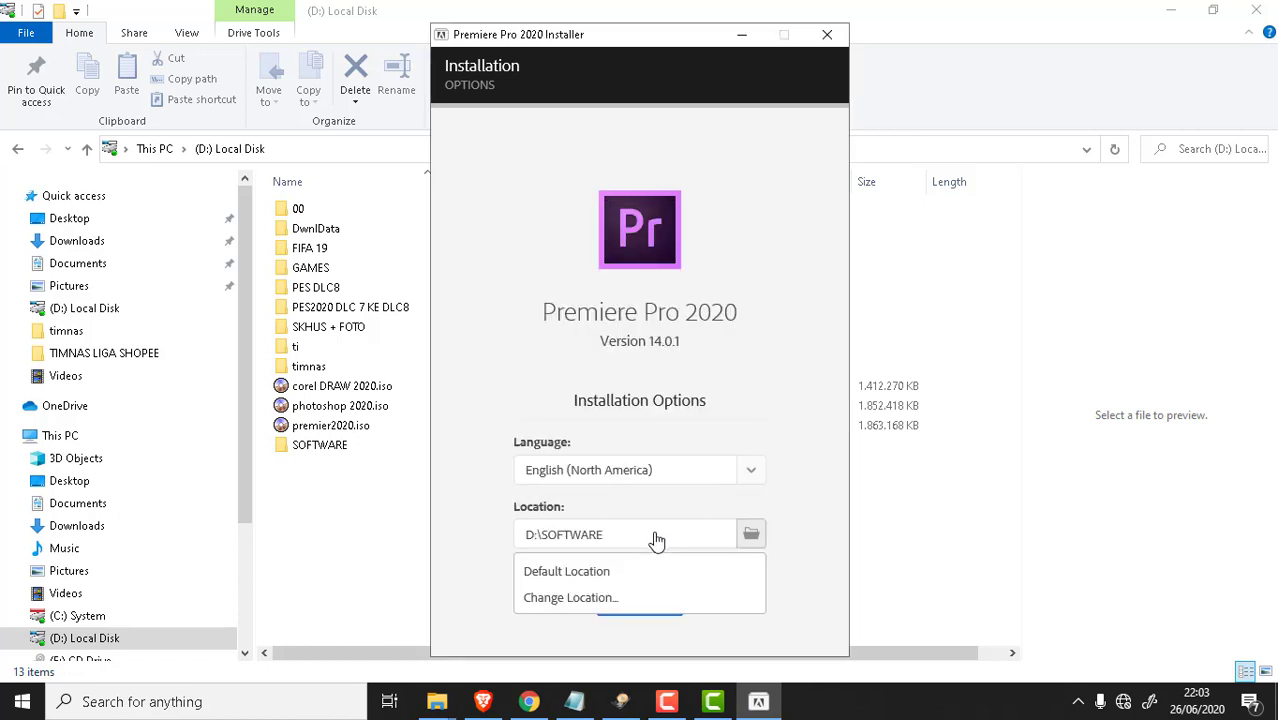
{"action": "left_click", "coordinate": [656, 540]}
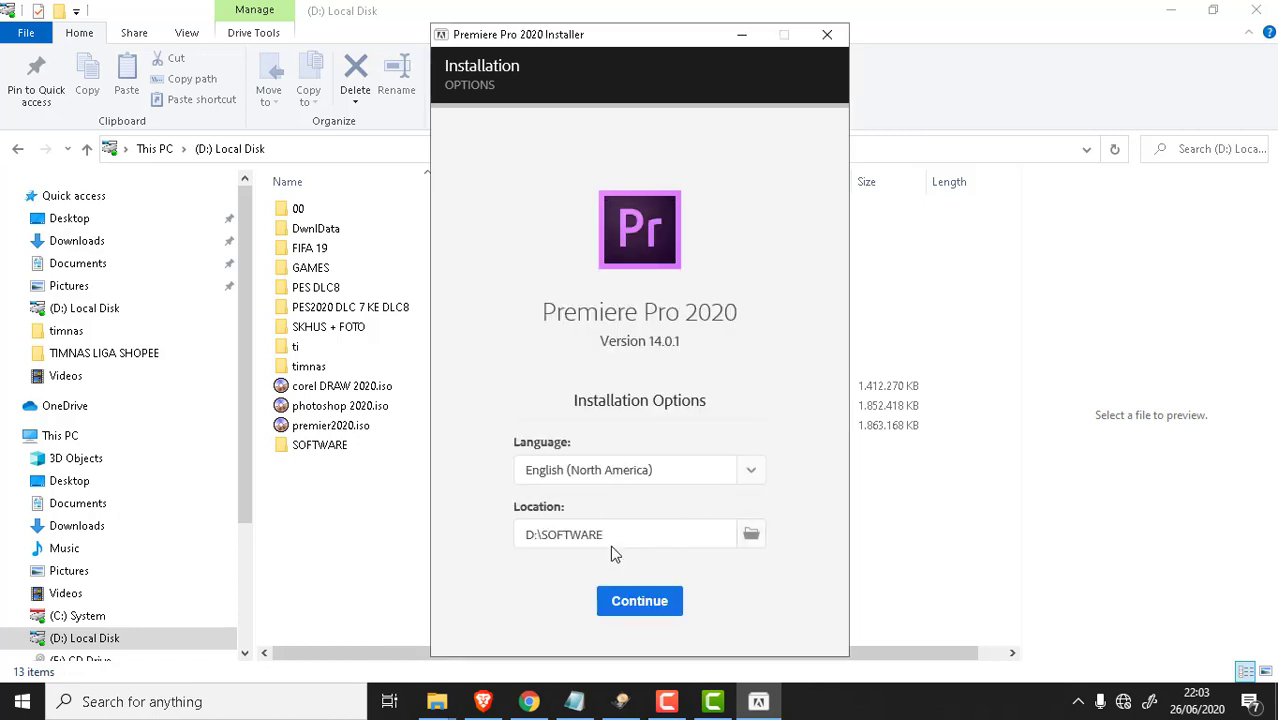
{"action": "left_click", "coordinate": [645, 605]}
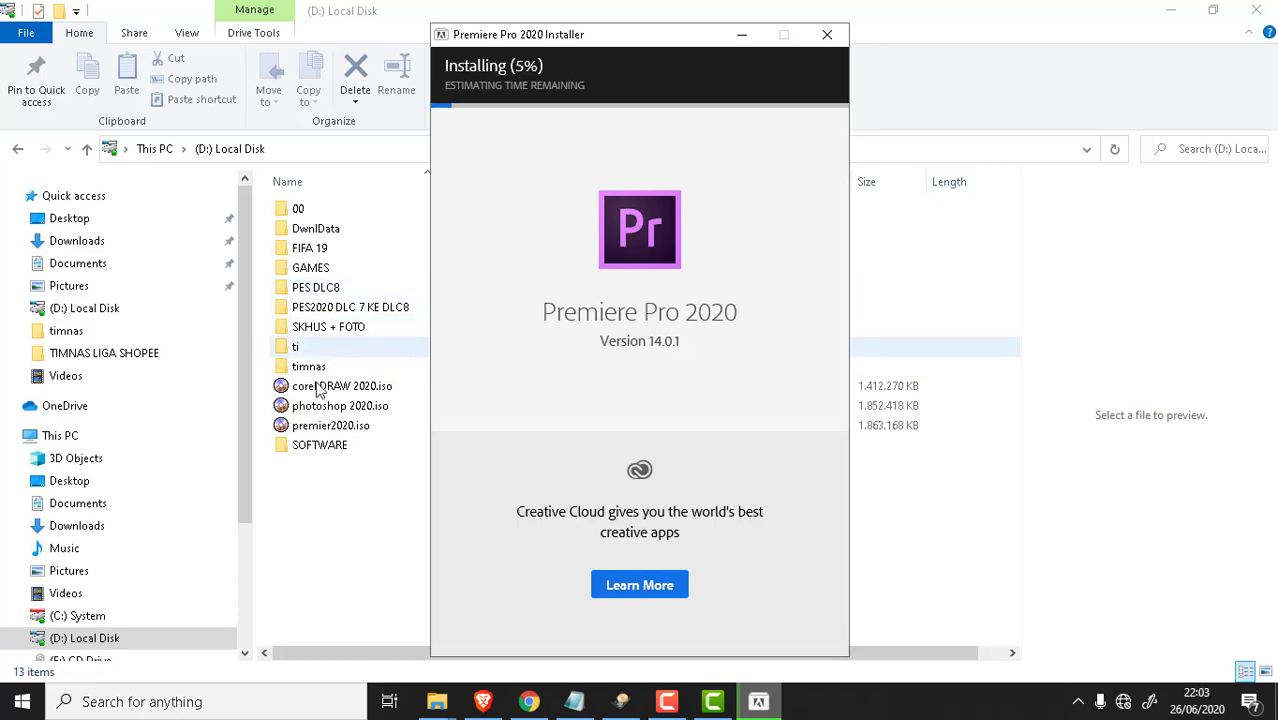
Check the contents of the SOFTWARE folder on Local Disk (D:), then bring the installer back in front and dismiss the battery notice
{"action": "double_click", "coordinate": [324, 444]}
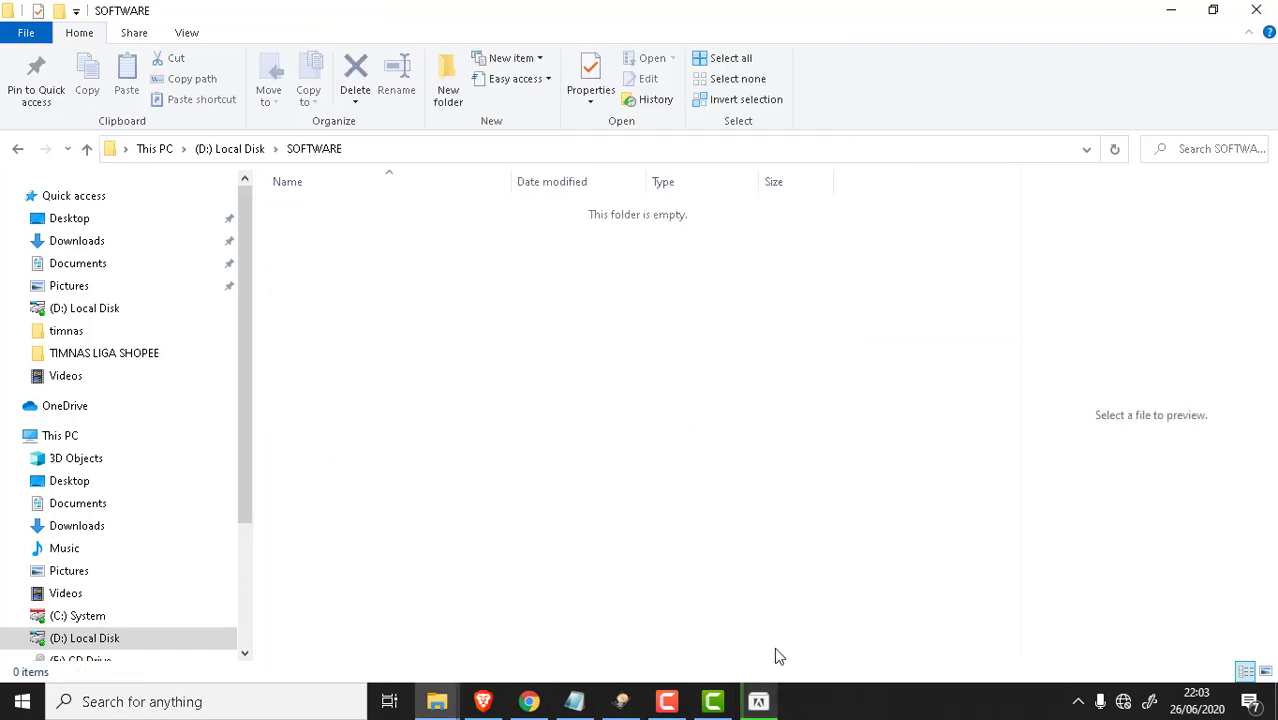
{"action": "left_click", "coordinate": [758, 702]}
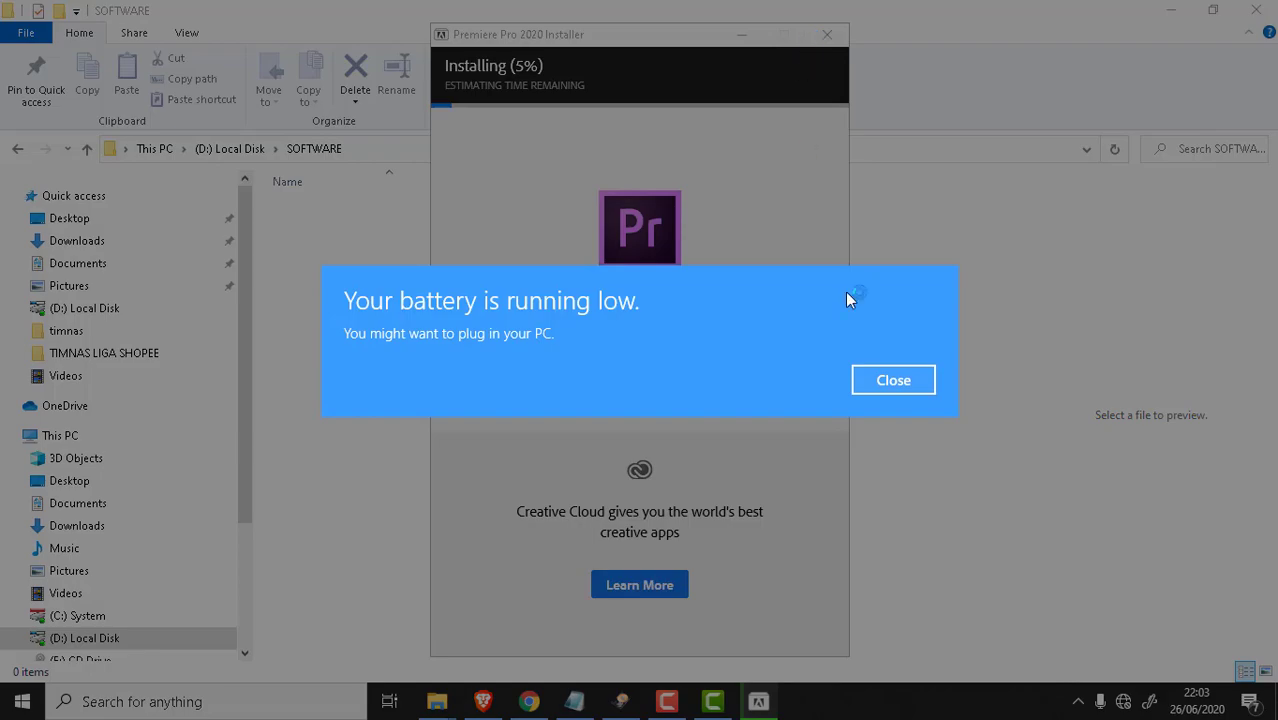
{"action": "left_click", "coordinate": [896, 384]}
{"action": "left_click_drag", "start_coordinate": [670, 44], "coordinate": [904, 52]}
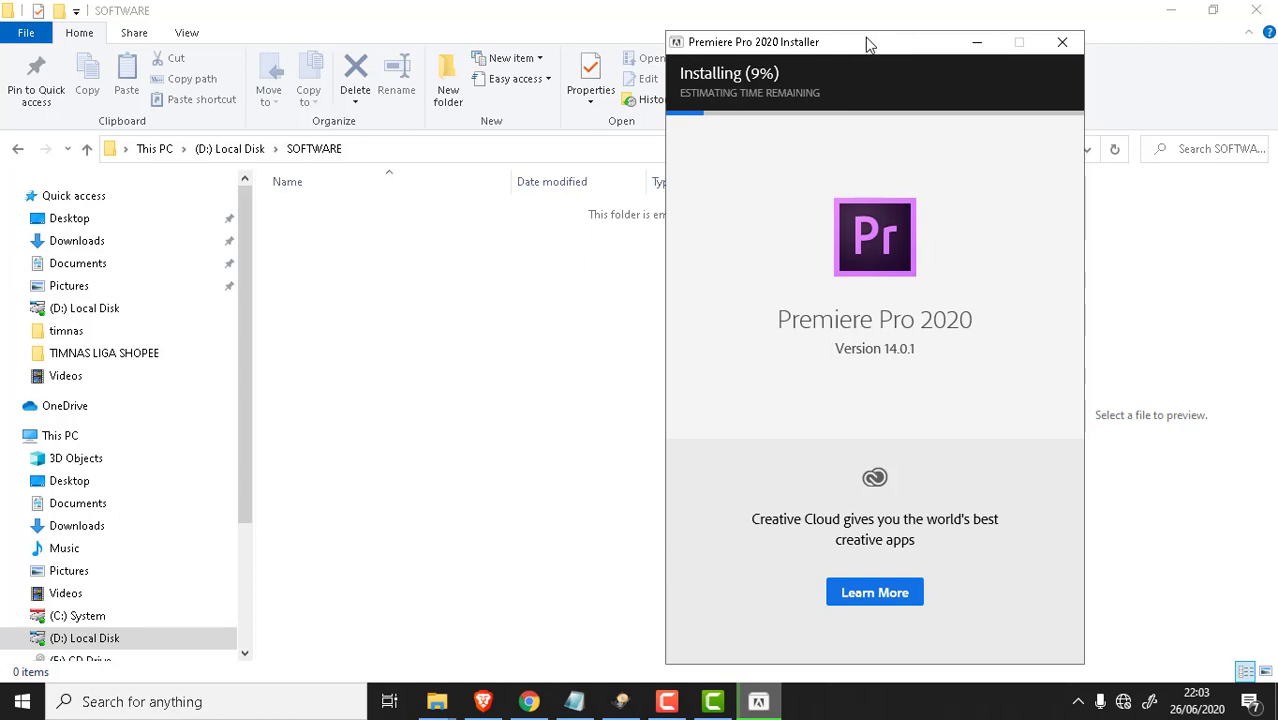
{"action": "left_click_drag", "start_coordinate": [868, 44], "coordinate": [610, 41]}
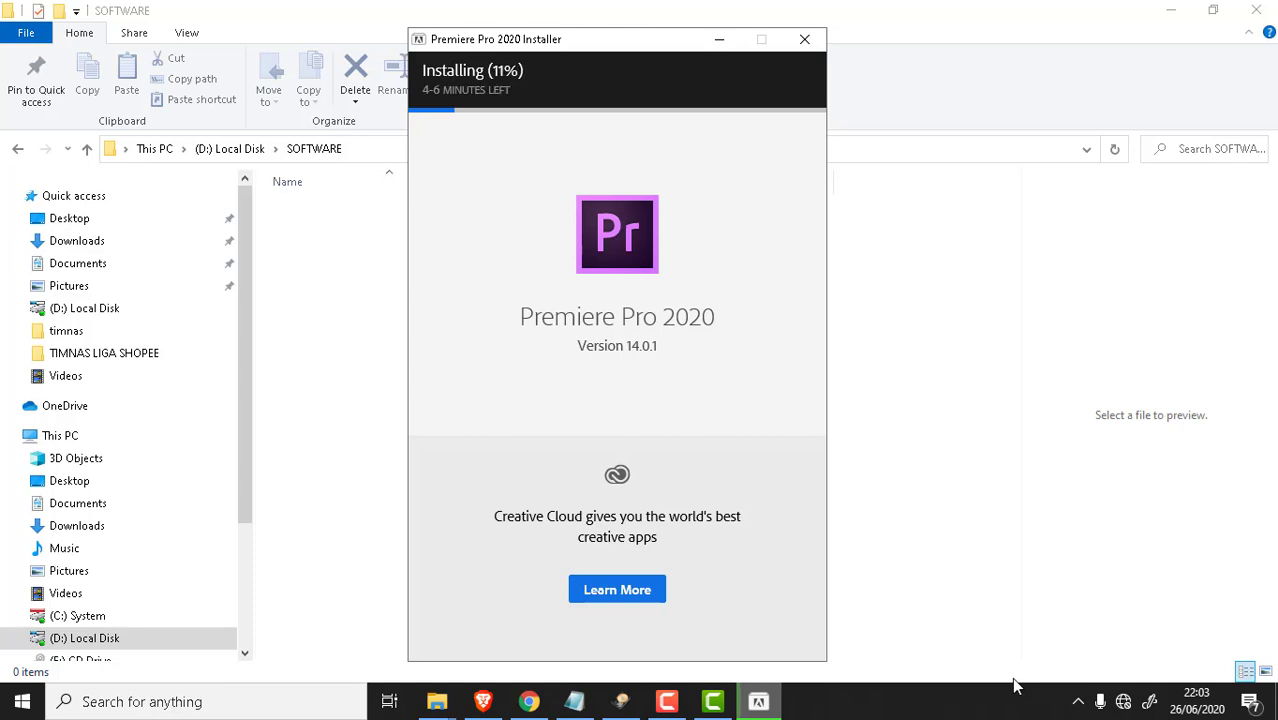
Monitor the installation until it completes and close the Premiere Pro 2020 installer
{"action": "left_click", "coordinate": [758, 701]}
{"action": "mouse_move", "coordinate": [437, 701]}
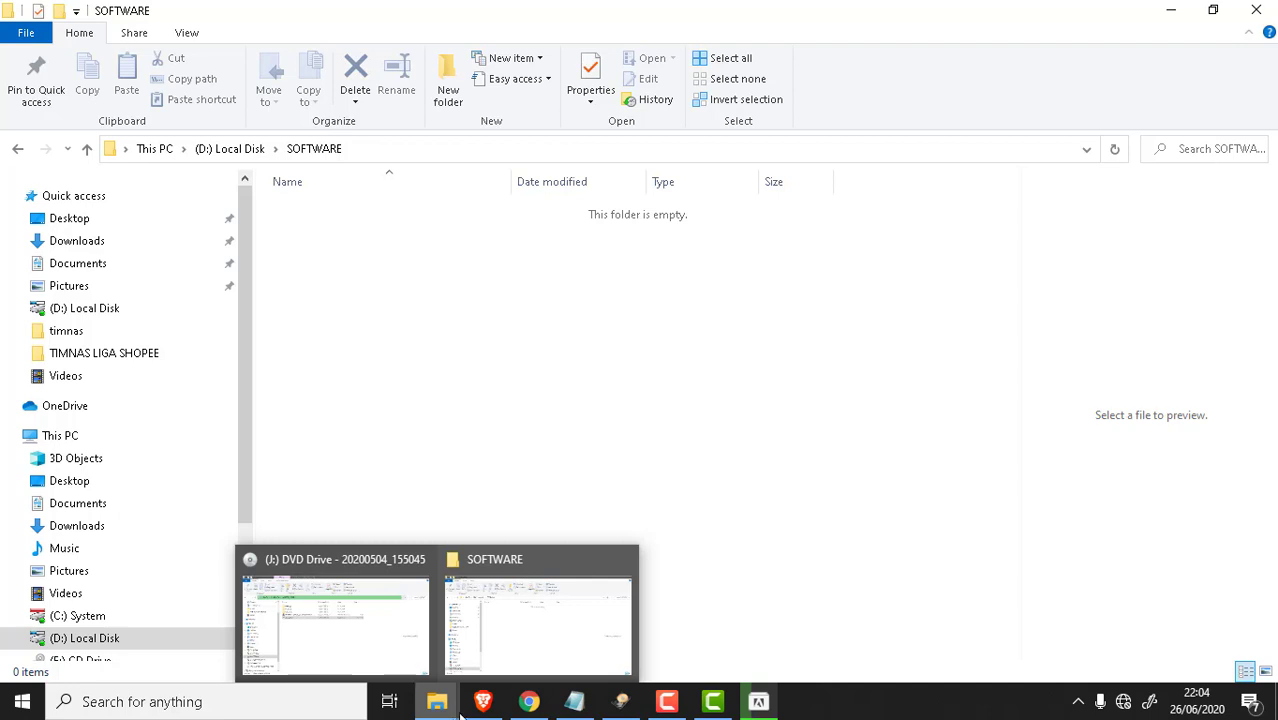
{"action": "left_click", "coordinate": [758, 701]}
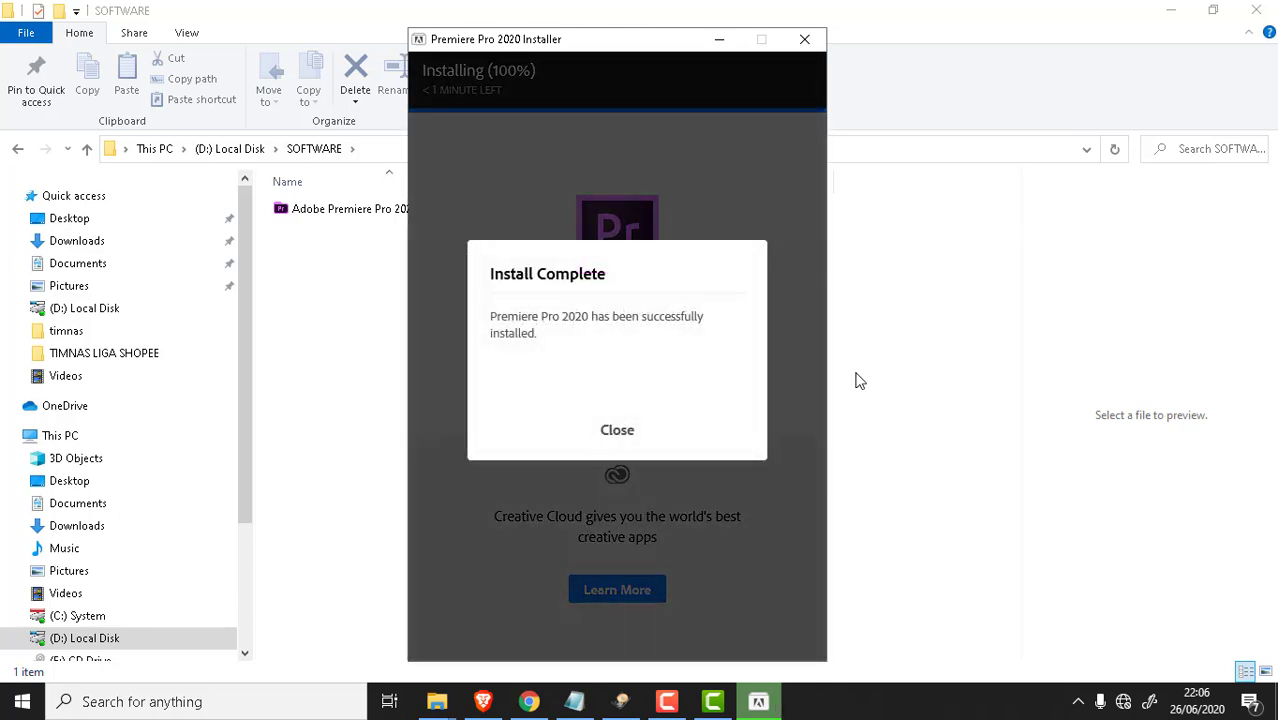
{"action": "left_click", "coordinate": [617, 431]}
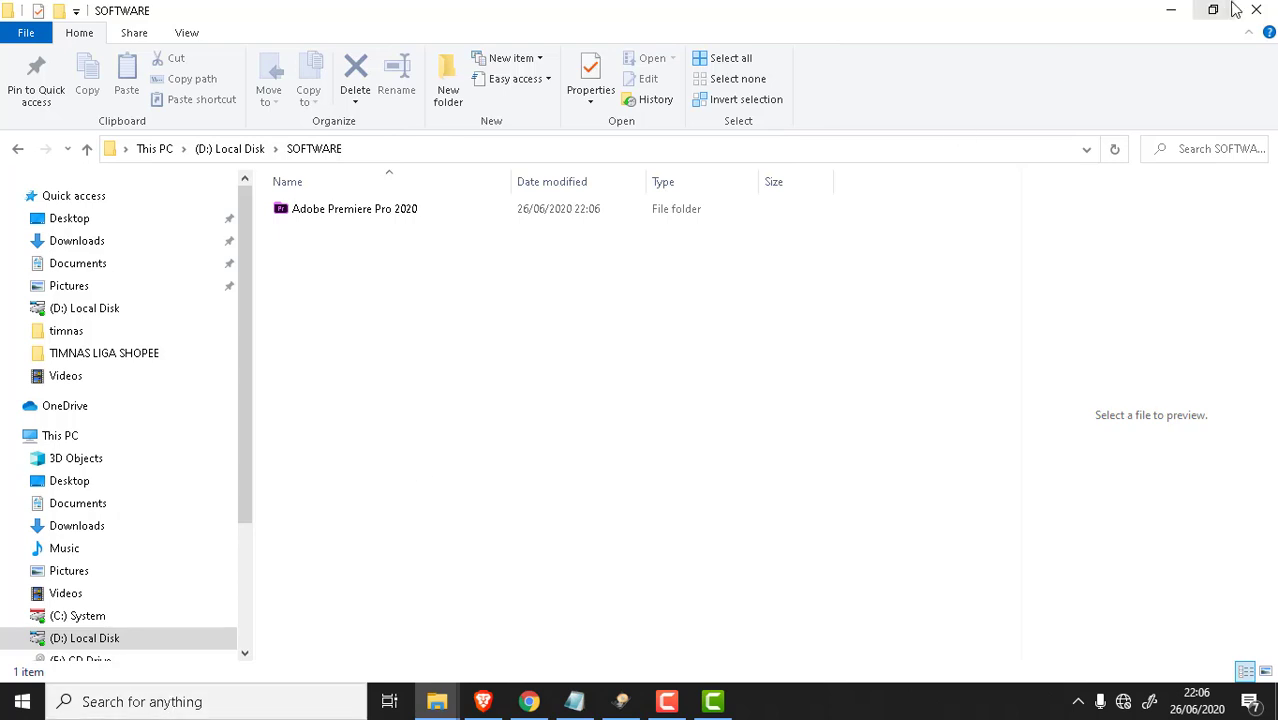
Launch Adobe Premiere Pro 2020 and create a new project named Untitled with the default settings
{"action": "left_click", "coordinate": [22, 701]}
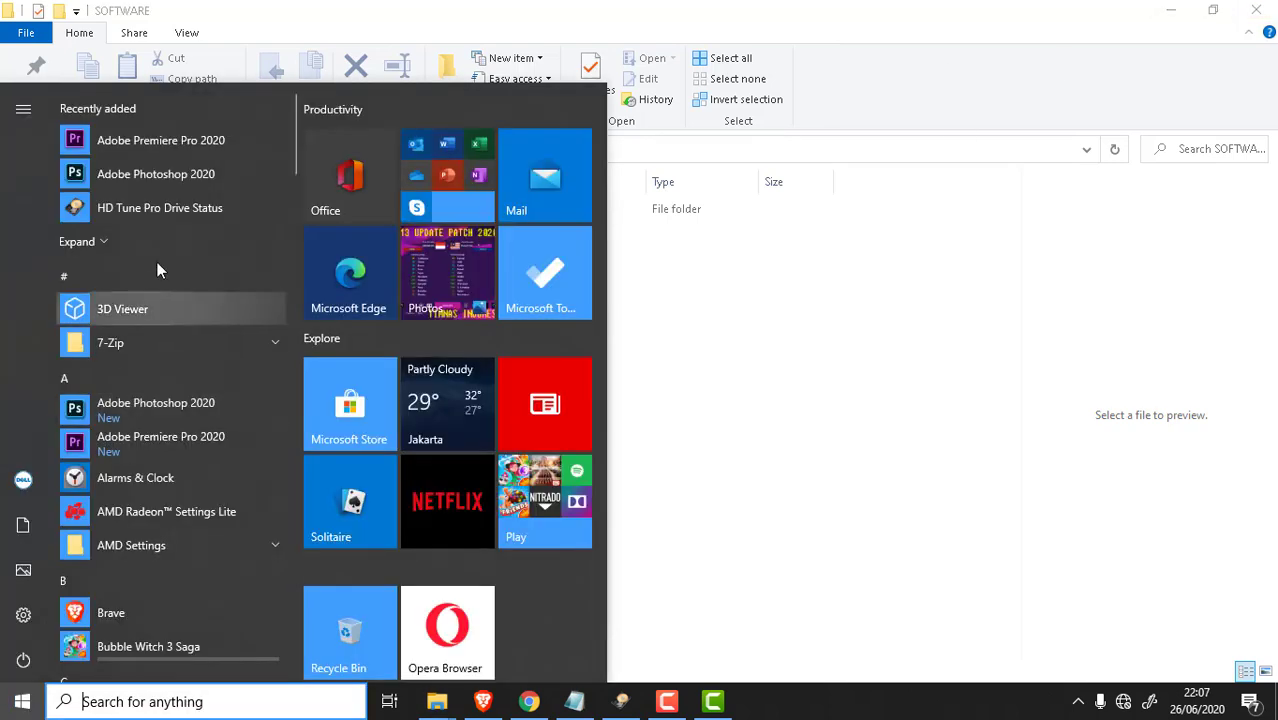
{"action": "left_click", "coordinate": [215, 141]}
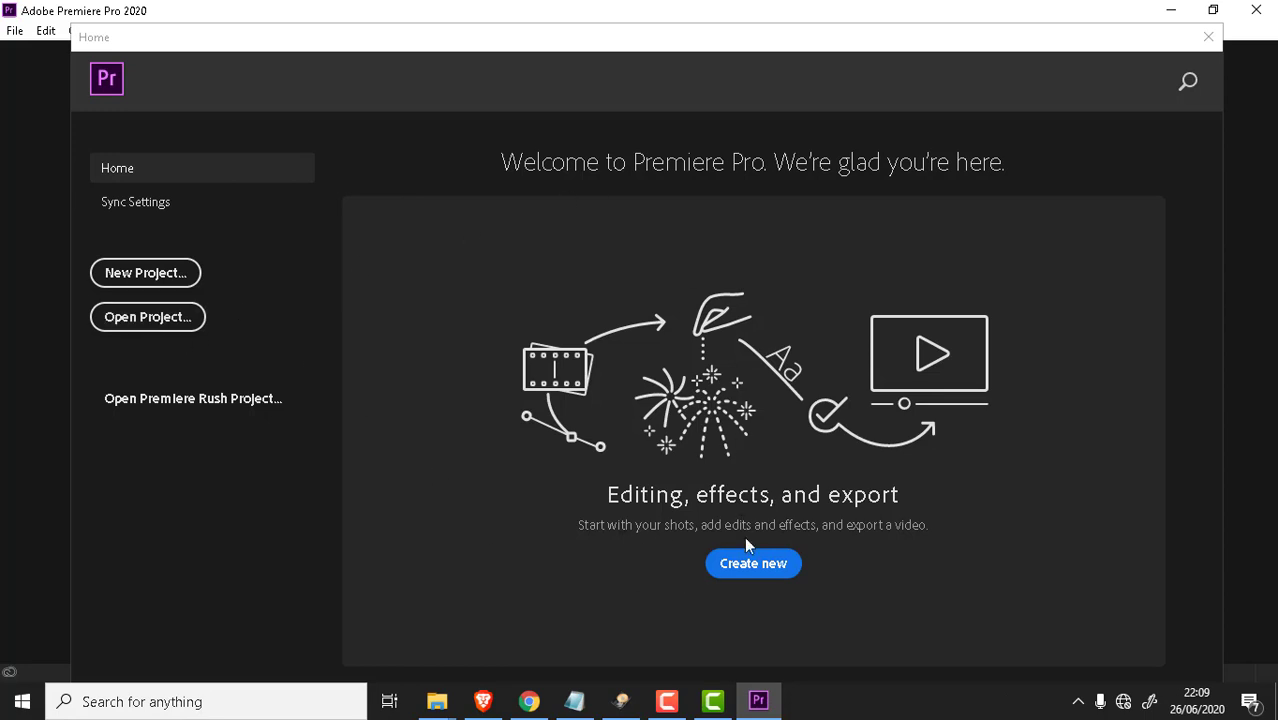
{"action": "left_click", "coordinate": [748, 563]}
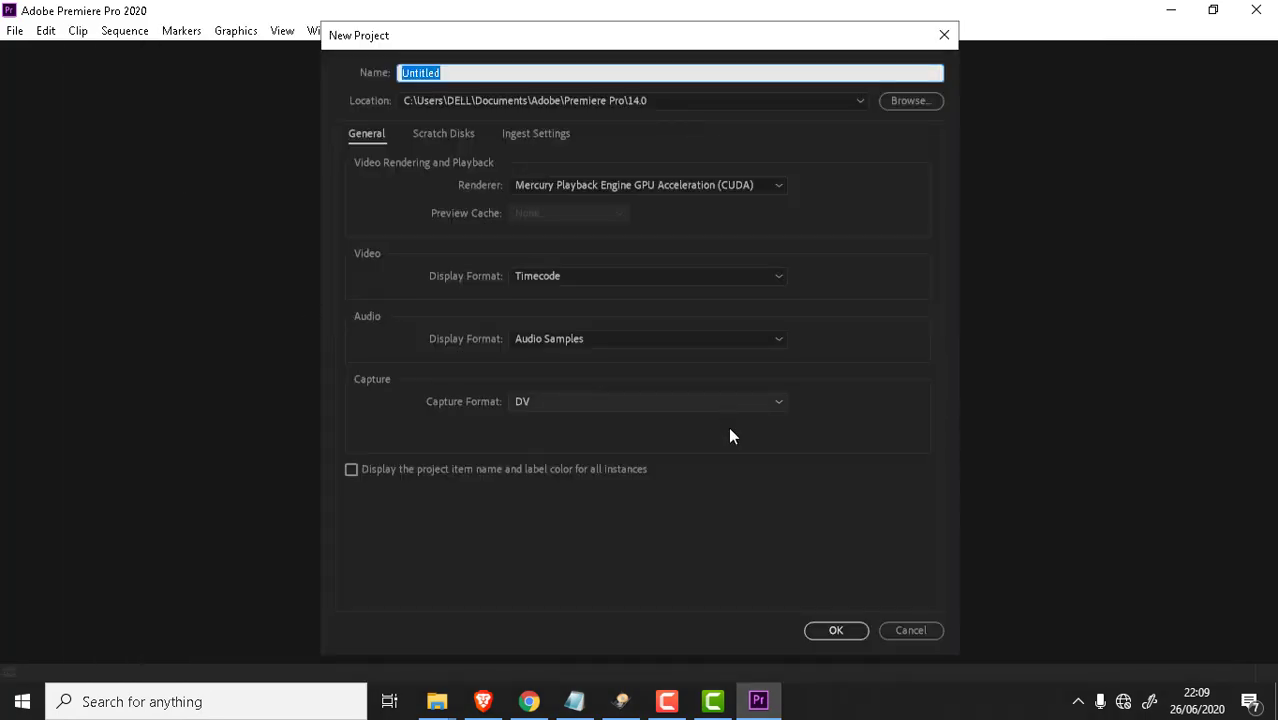
{"action": "left_click", "coordinate": [824, 631]}
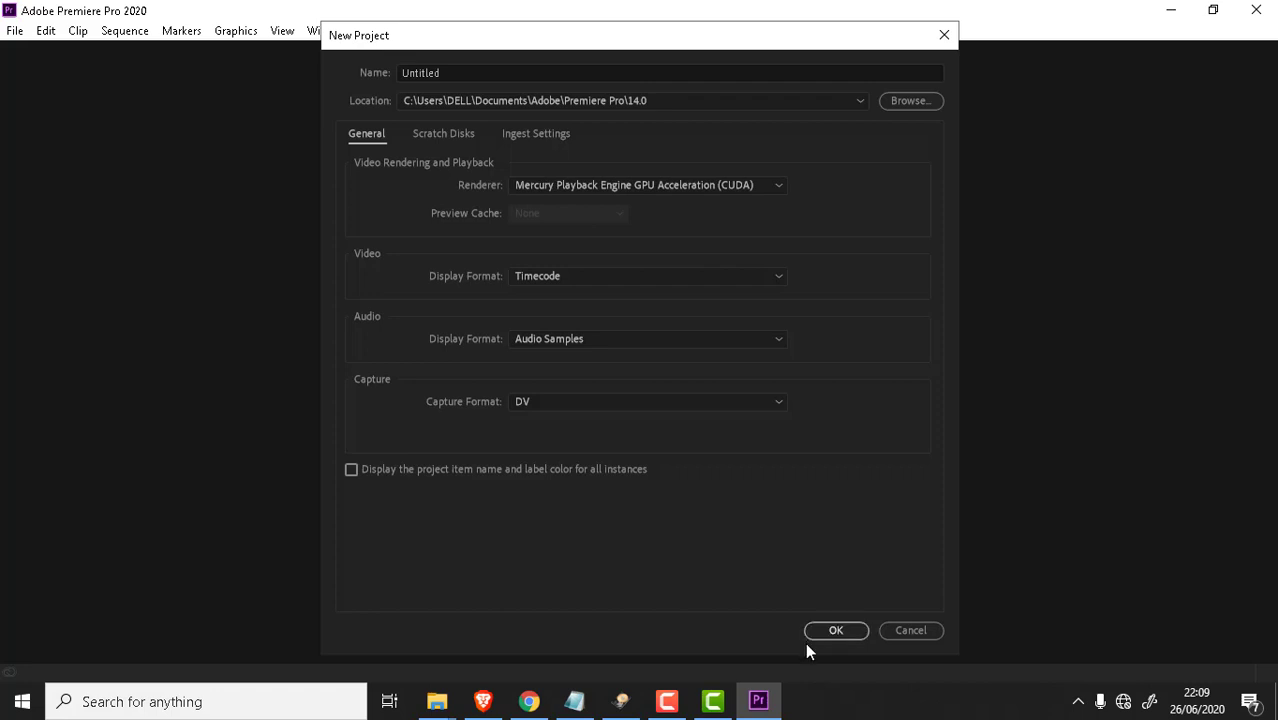
{"action": "left_click", "coordinate": [838, 631]}
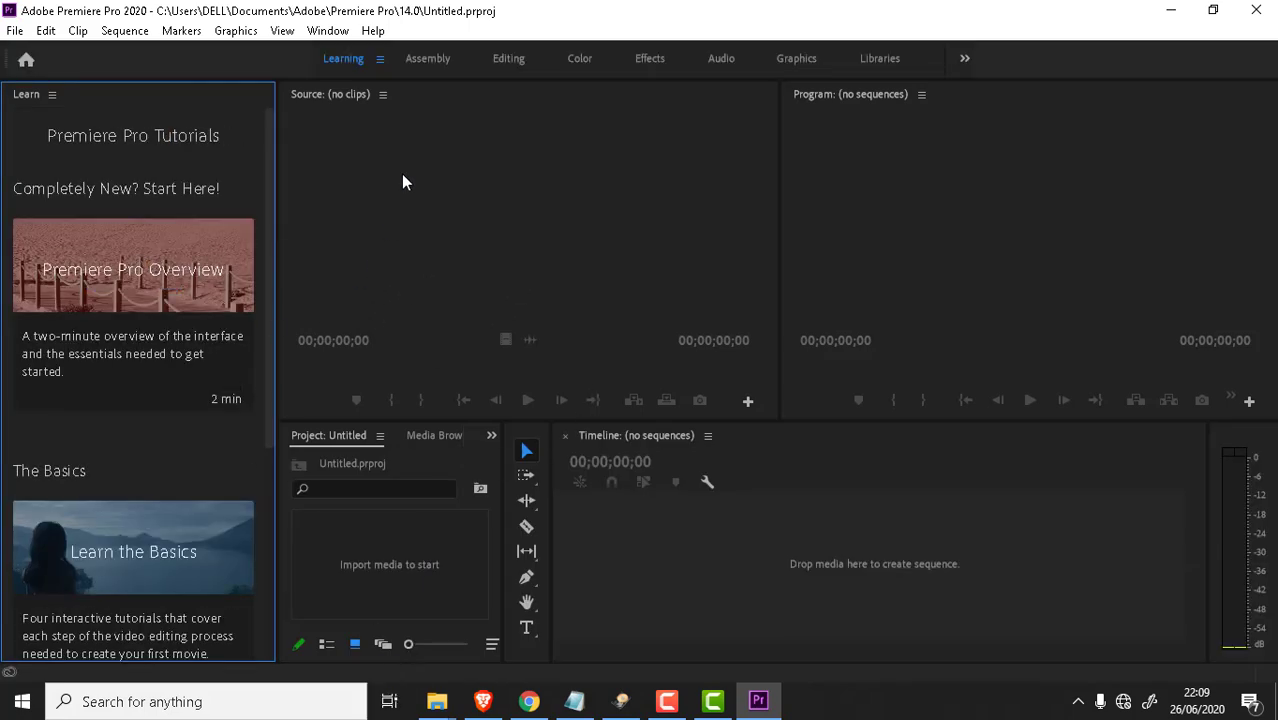
Exit Premiere Pro and minimize the File Explorer windows to reach the desktop, cancelling the request for a disk in the E: drive
{"action": "left_click", "coordinate": [15, 31]}
{"action": "left_click", "coordinate": [822, 163]}
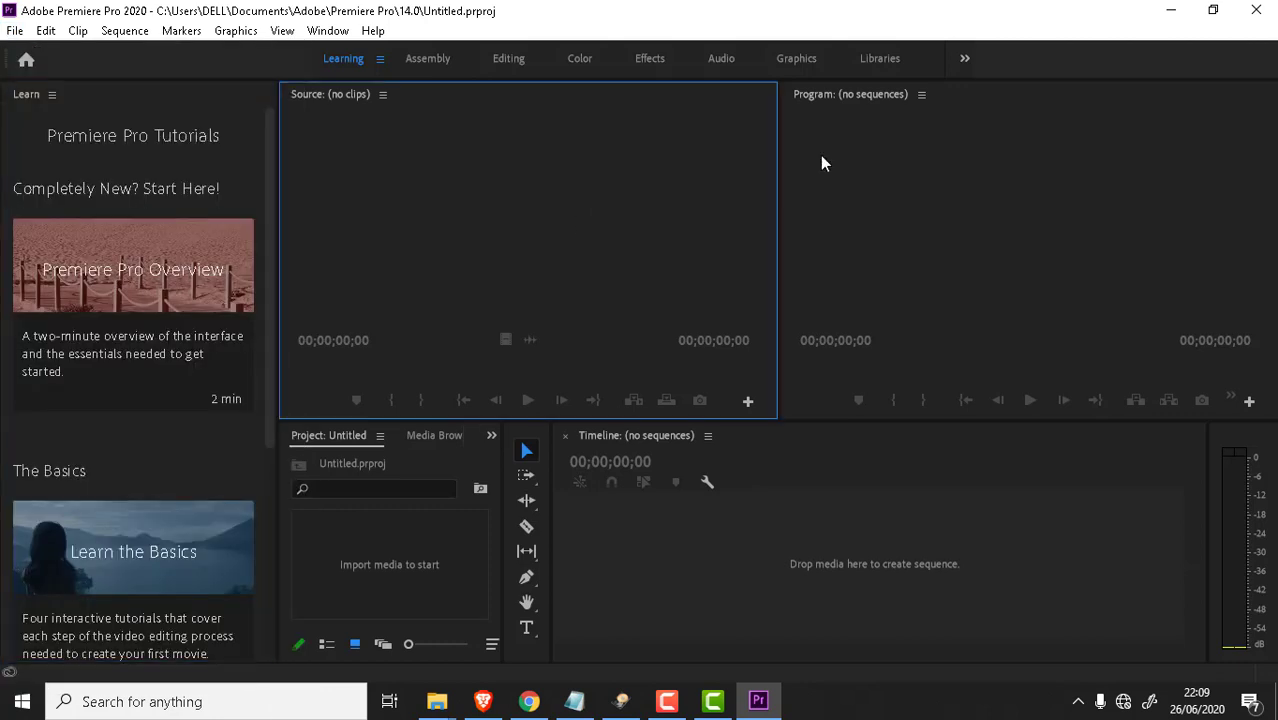
{"action": "left_click", "coordinate": [1112, 277]}
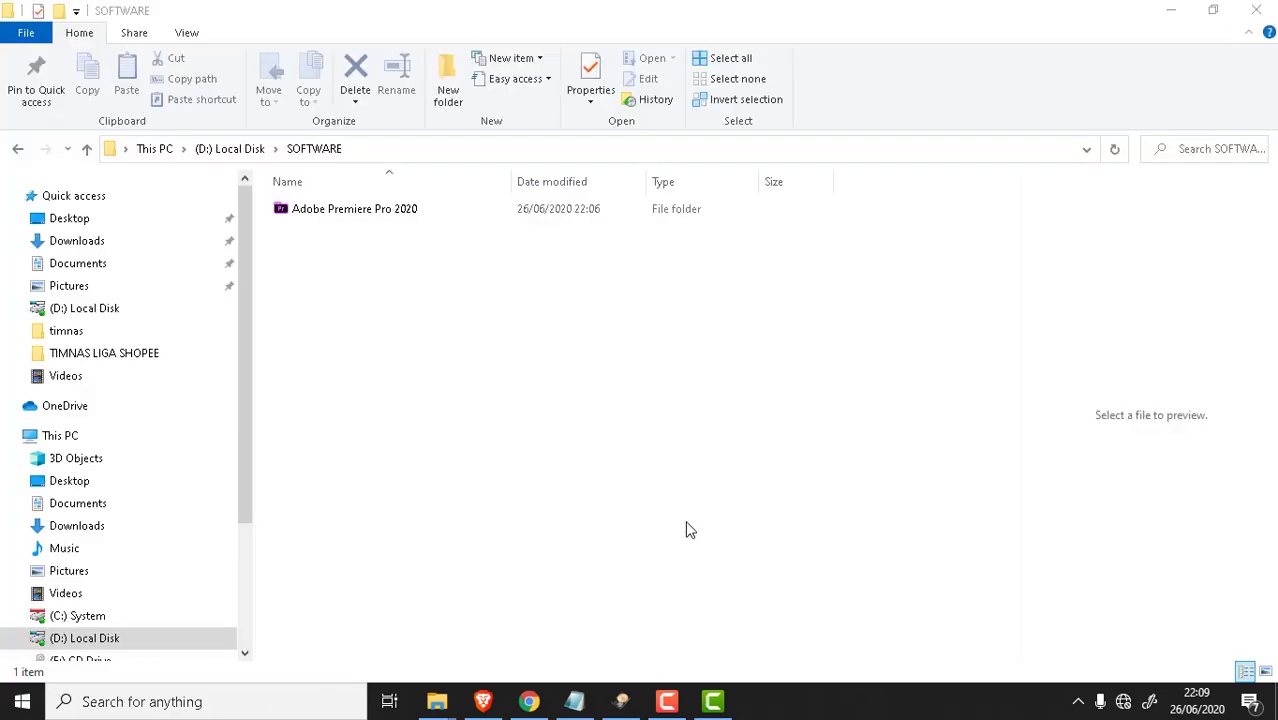
{"action": "left_click", "coordinate": [1172, 10]}
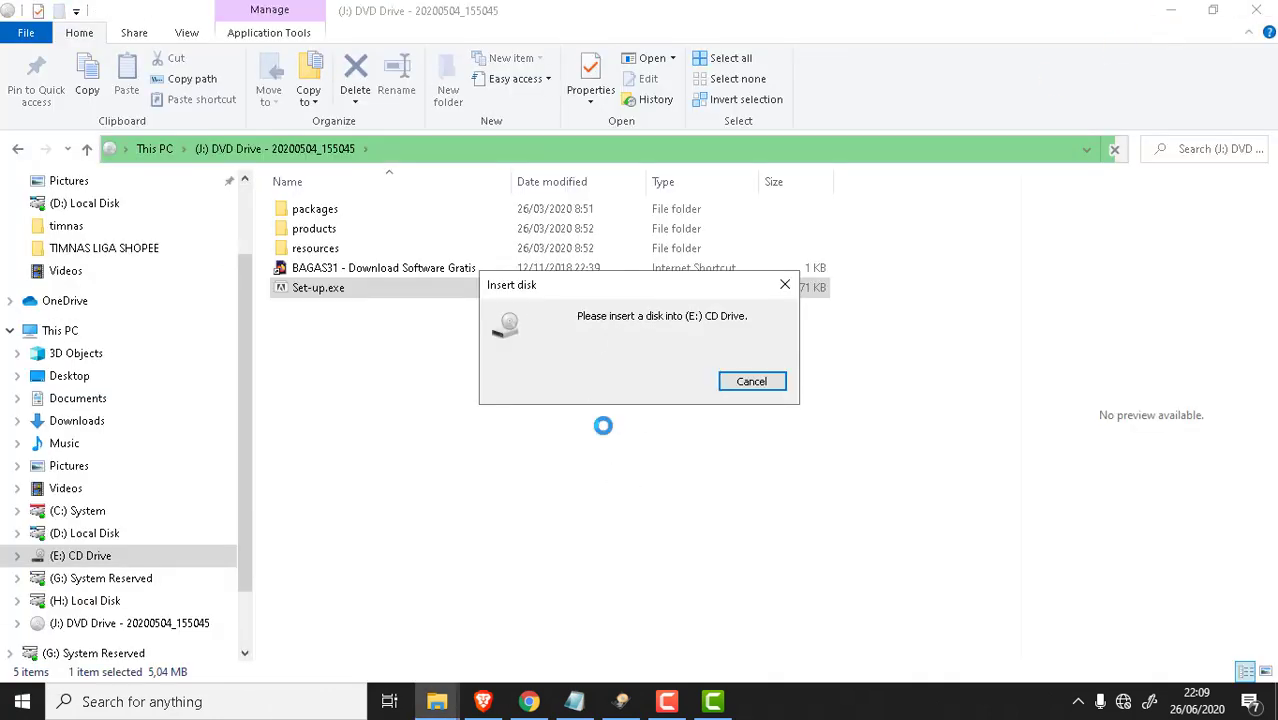
{"action": "left_click", "coordinate": [751, 381]}
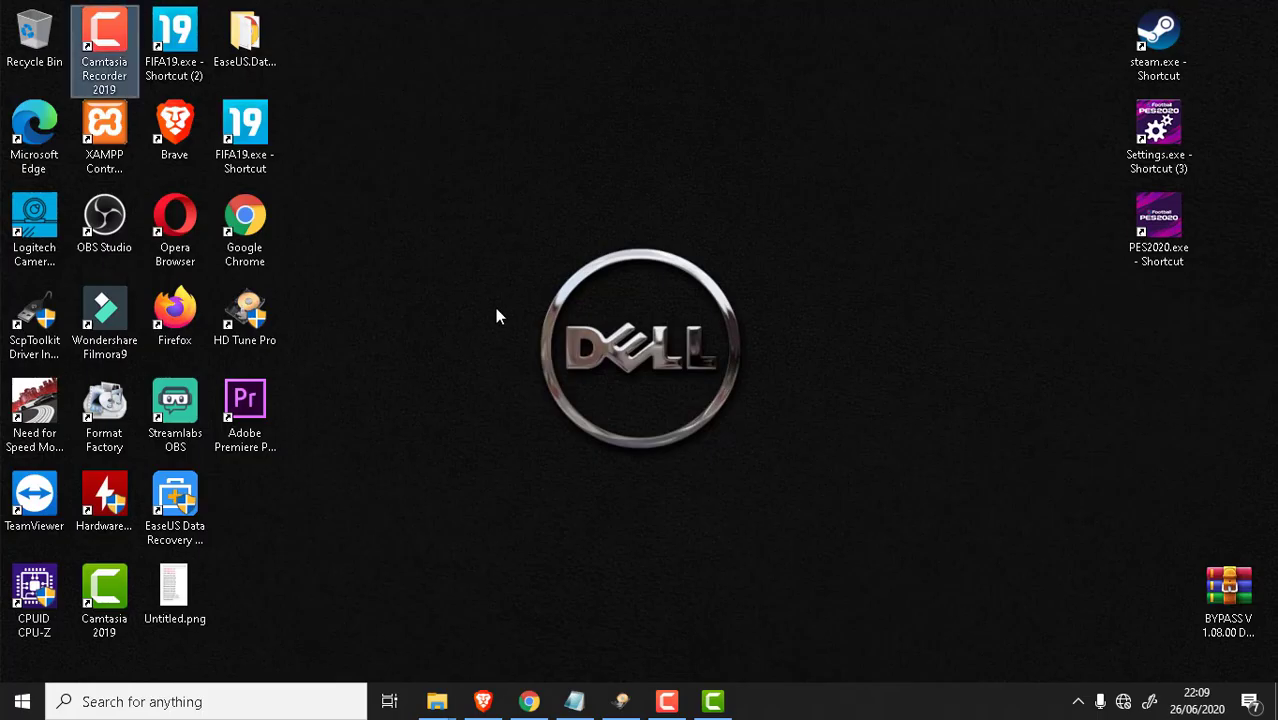
Refresh the Windows desktop
{"action": "right_click", "coordinate": [568, 349]}
{"action": "left_click", "coordinate": [560, 364]}
{"action": "right_click", "coordinate": [460, 372]}
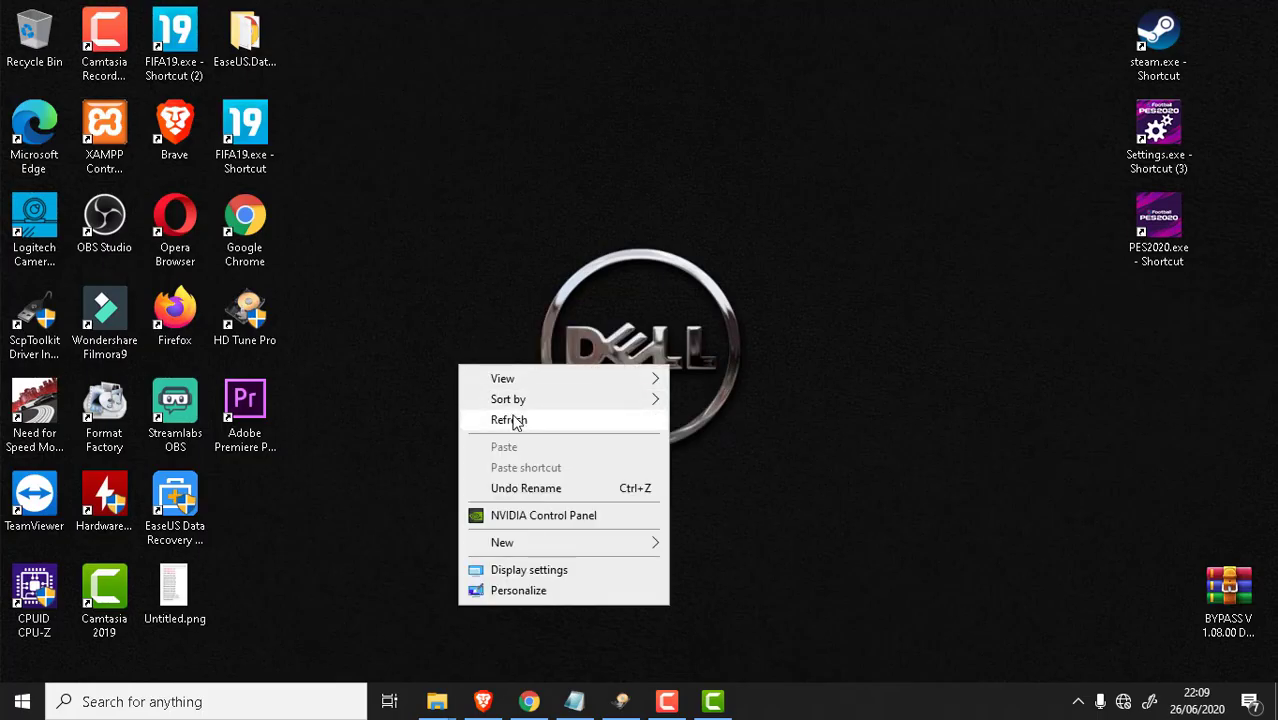
{"action": "left_click", "coordinate": [516, 420]}
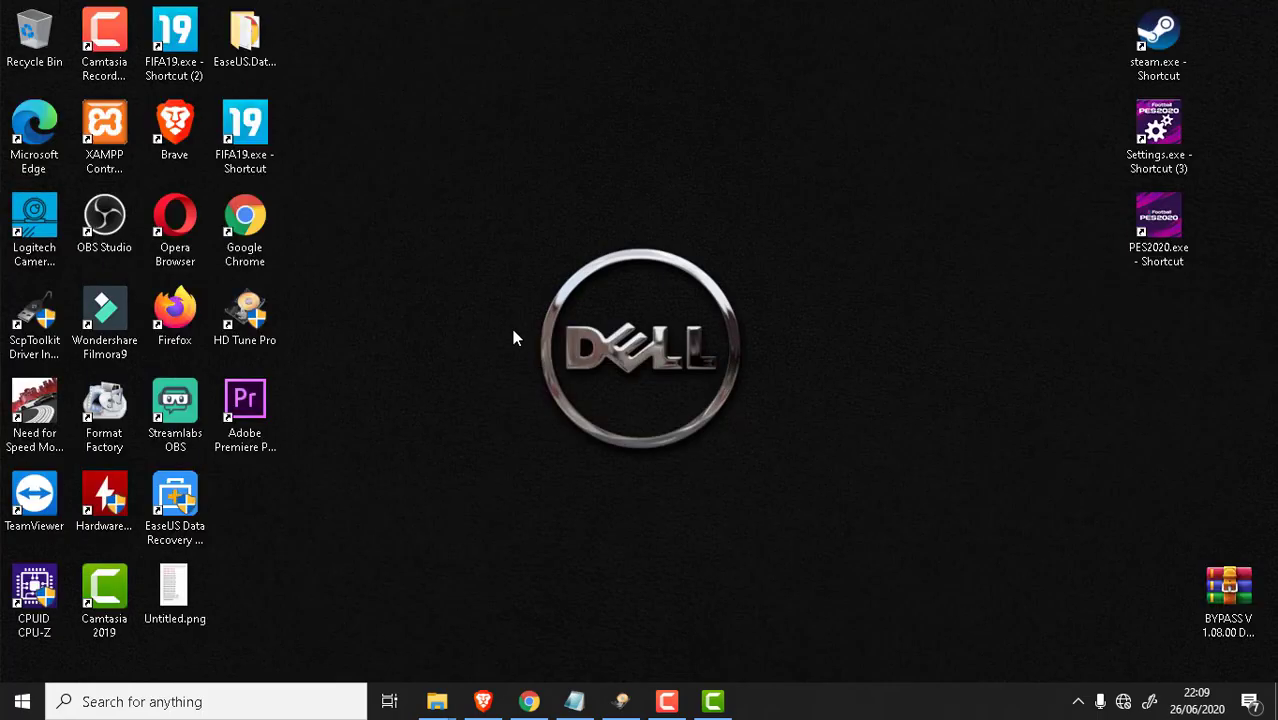